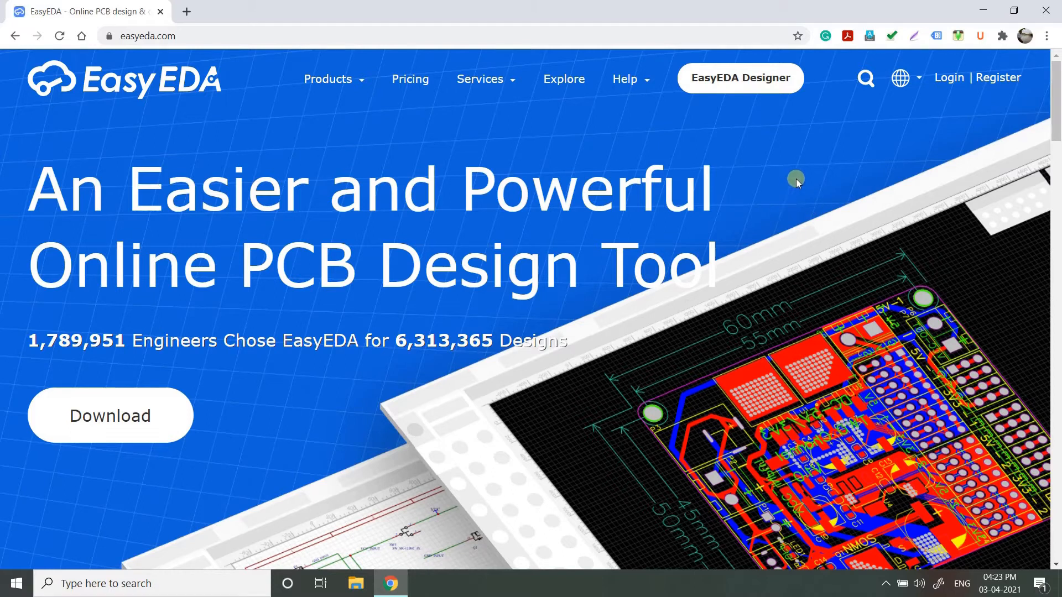
# Open the EasyEDA online editor in a new browser tab and skip its introductory tour.
pyautogui.moveTo(505, 78)
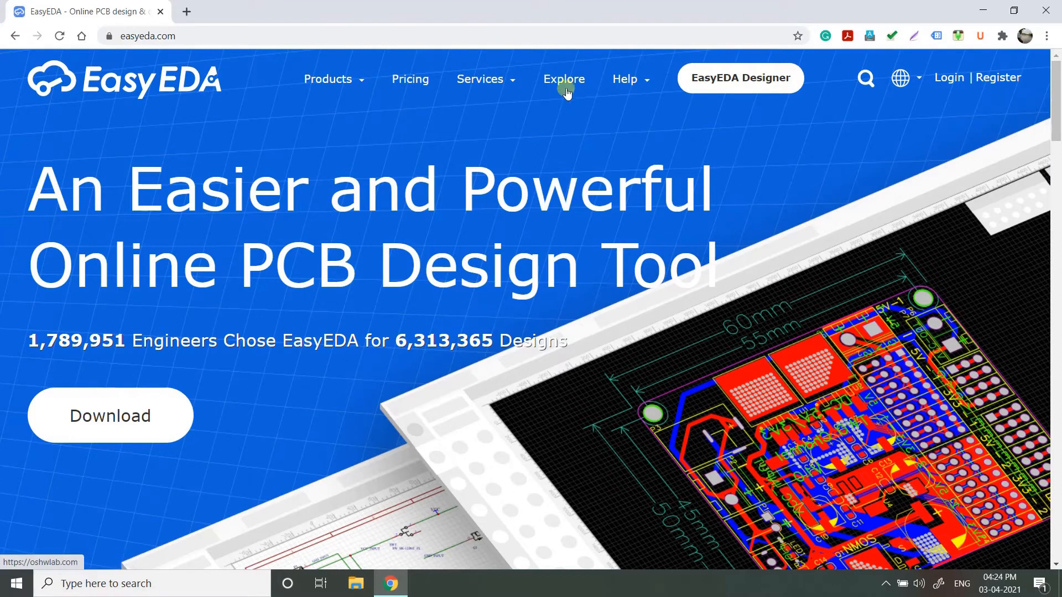
pyautogui.moveTo(332, 81)
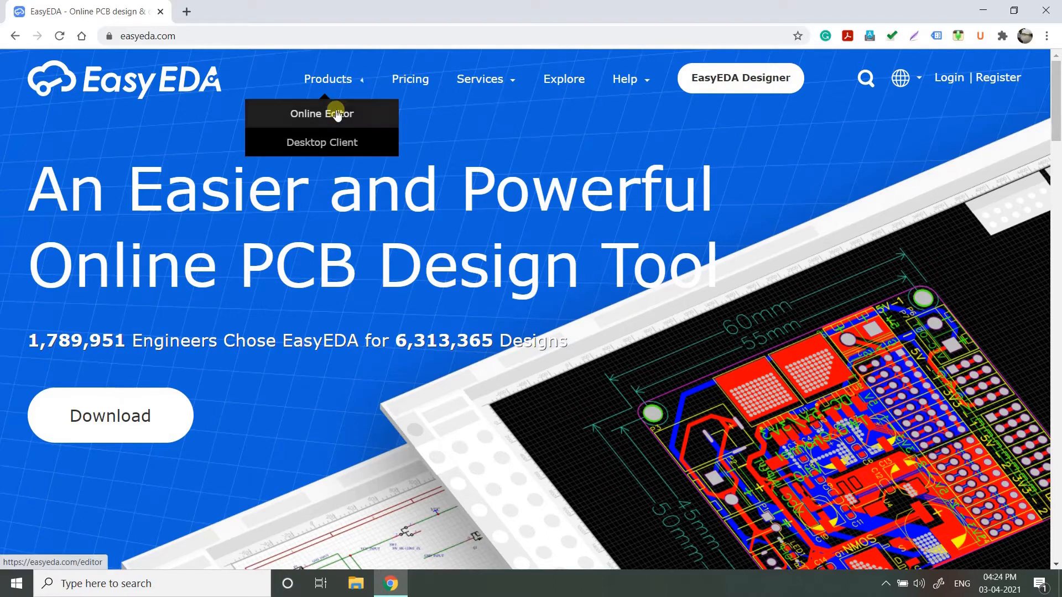
pyautogui.rightClick(337, 114)
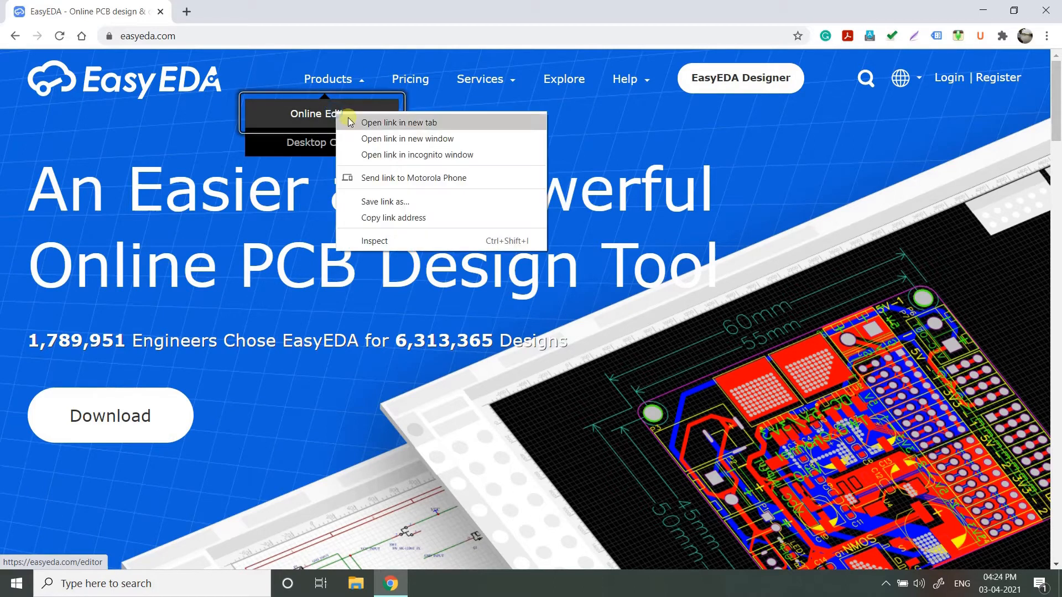
pyautogui.click(372, 122)
pyautogui.click(271, 11)
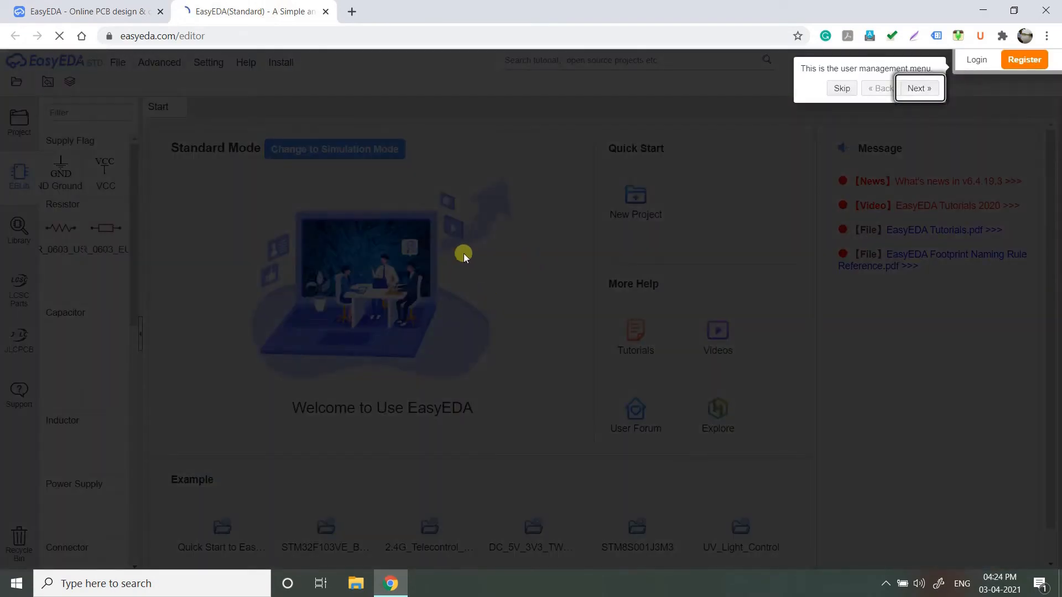
pyautogui.click(842, 88)
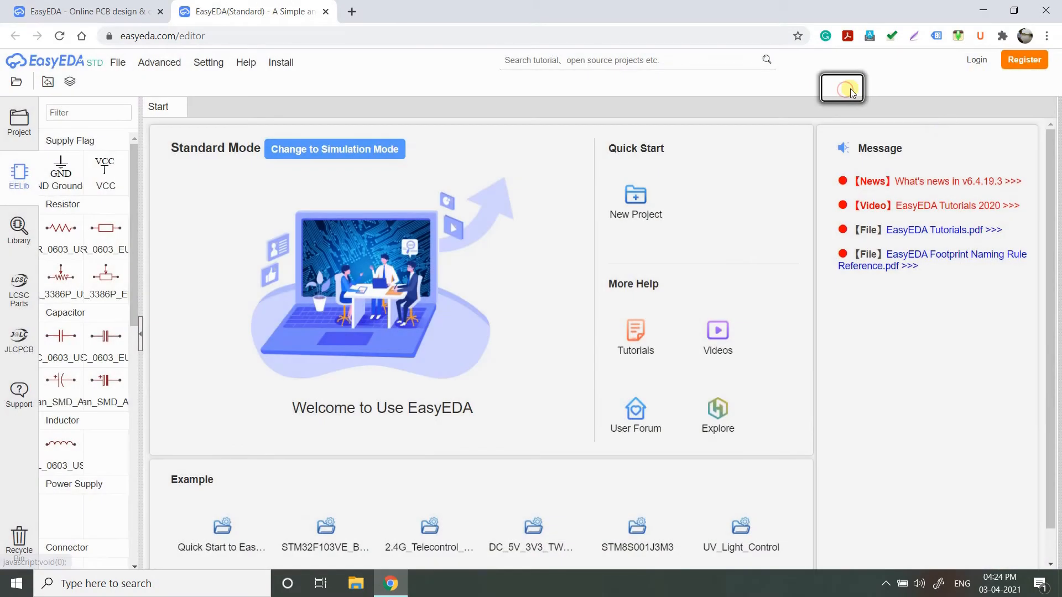
# Open the EasyEDA registration page, look over the account creation form and close it.
pyautogui.click(1026, 62)
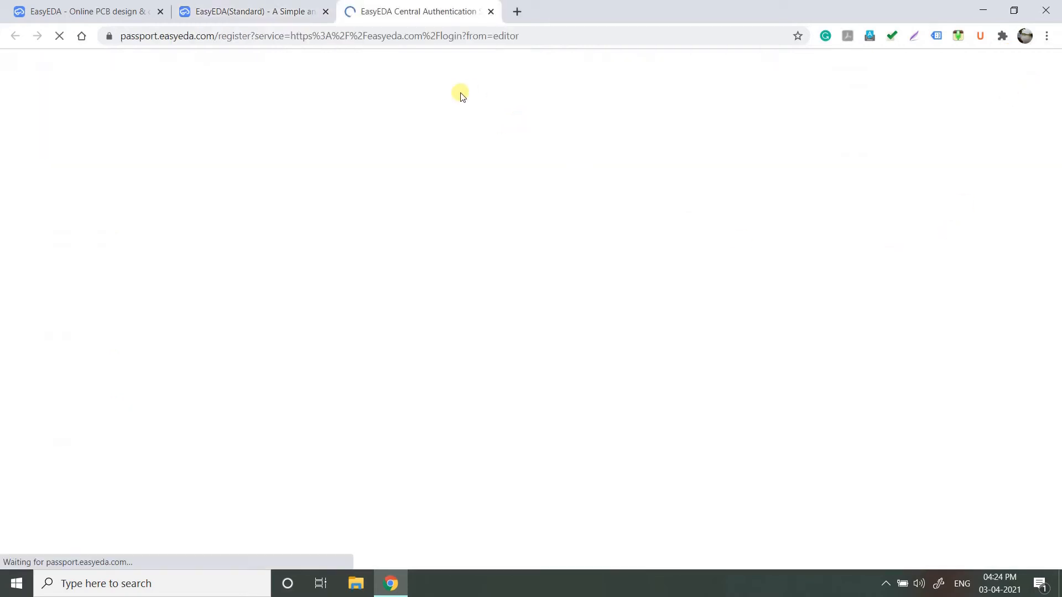
pyautogui.scroll(-7, 559, 284)
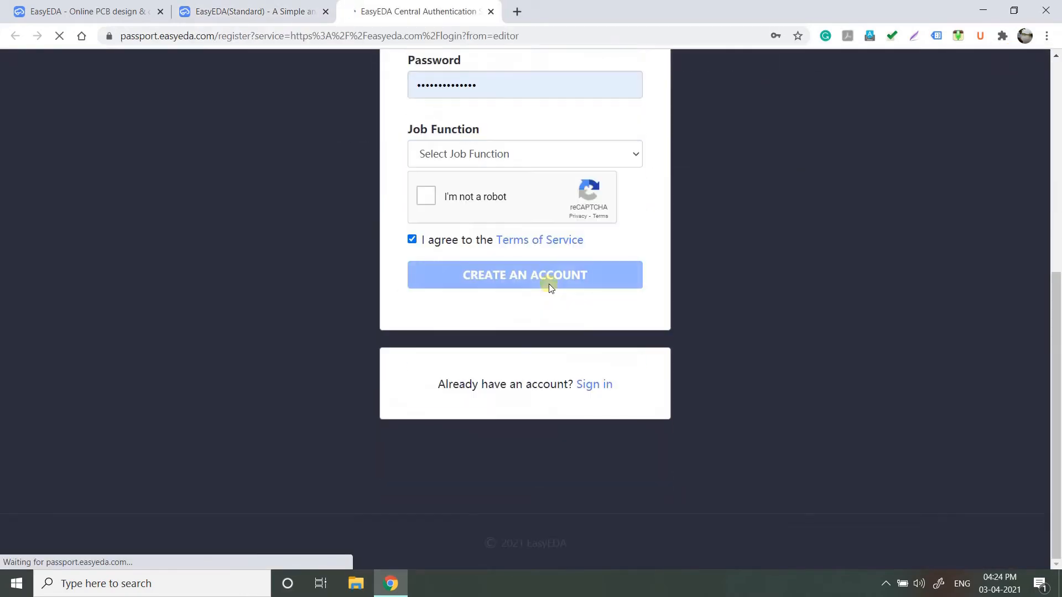
pyautogui.click(490, 11)
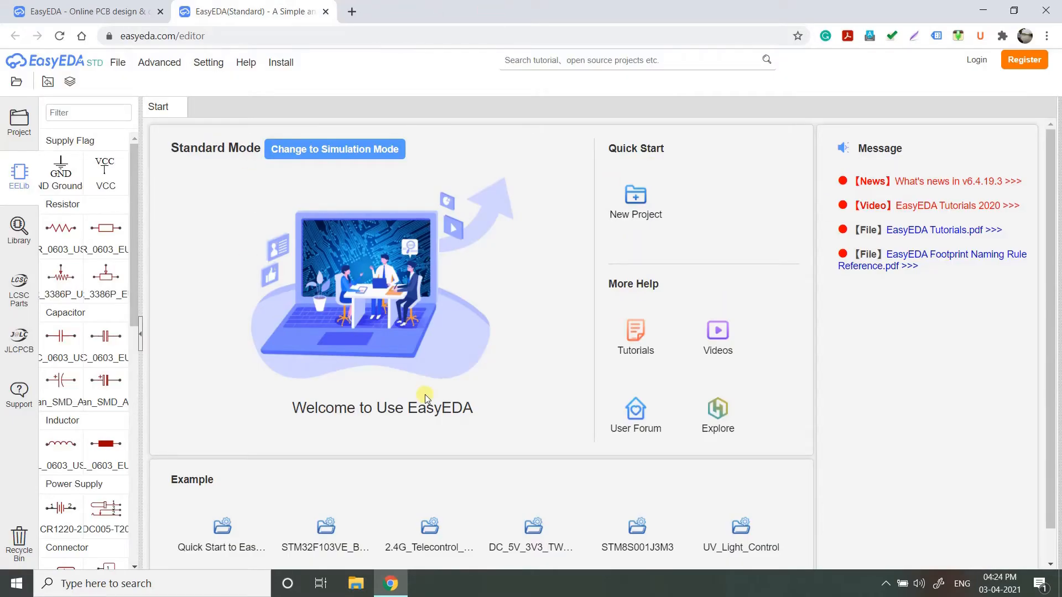
# Place an R_0603_EU resistor on a new schematic sheet and leave the online editor without saving.
pyautogui.click(118, 62)
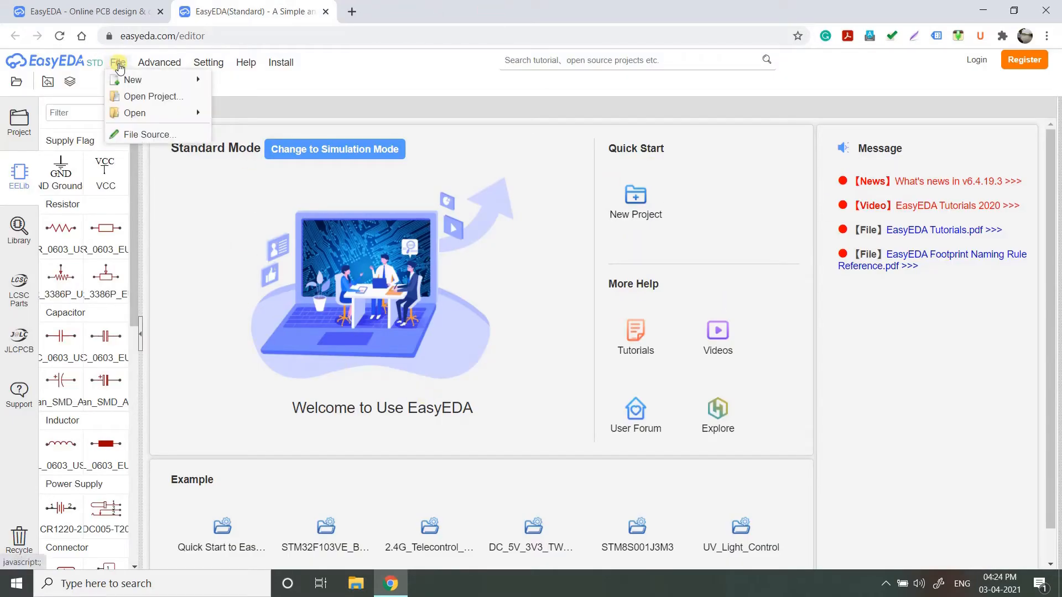
pyautogui.moveTo(133, 80)
pyautogui.click(255, 107)
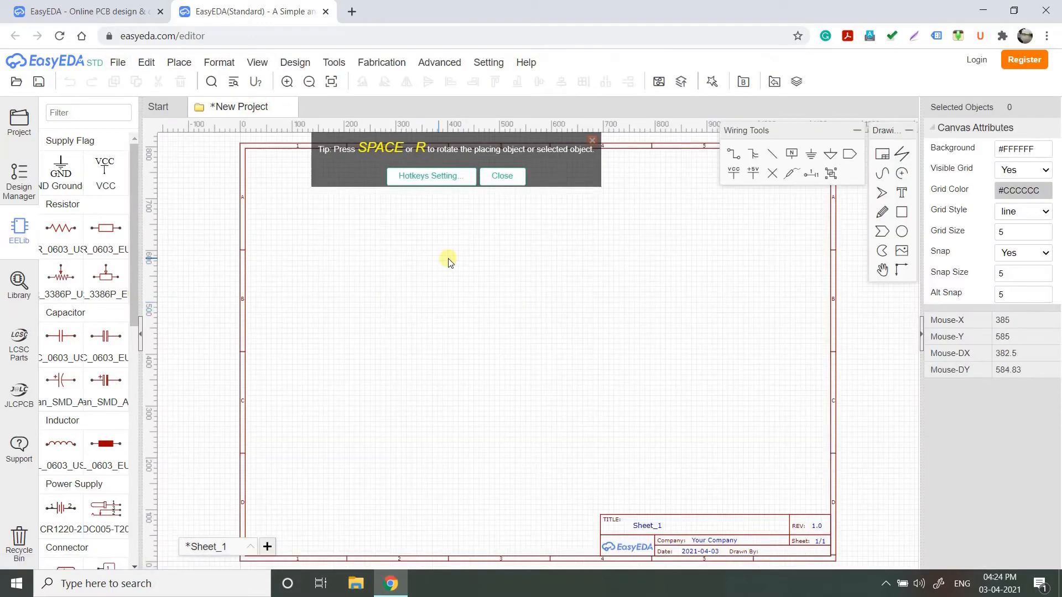
pyautogui.click(501, 176)
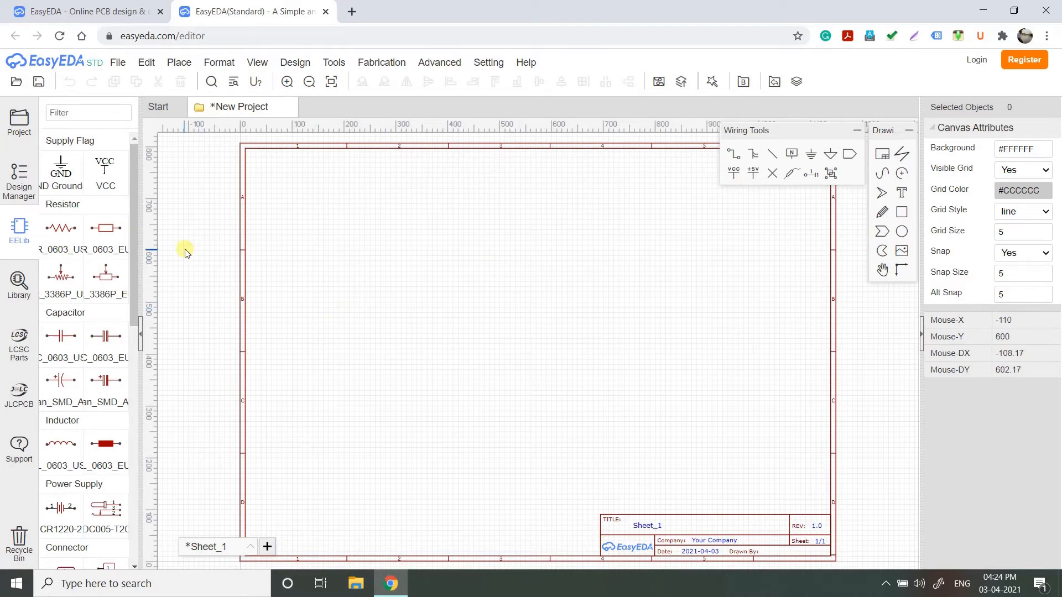
pyautogui.click(103, 227)
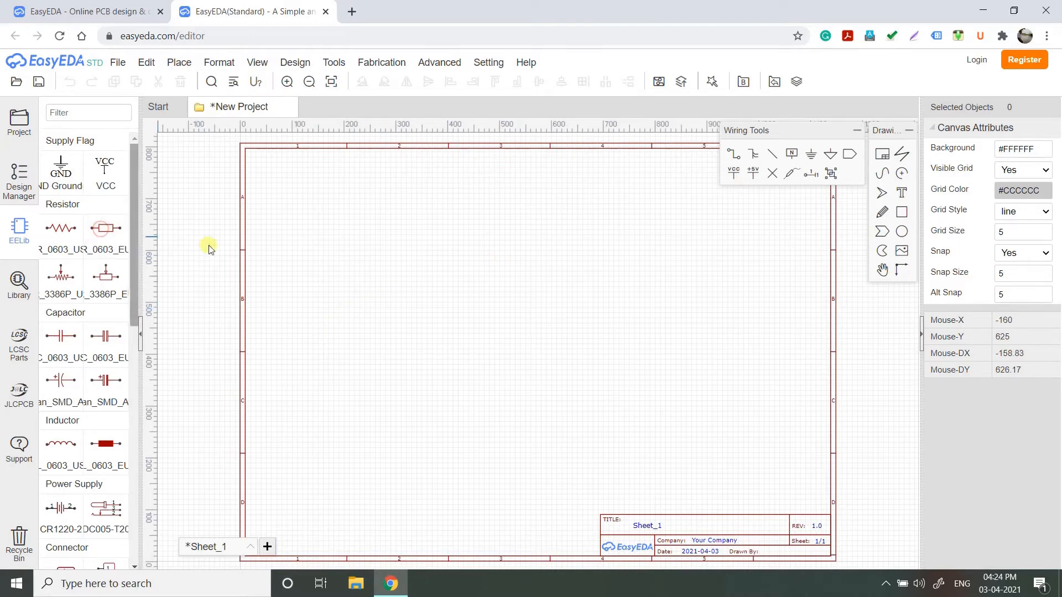
pyautogui.click(439, 271)
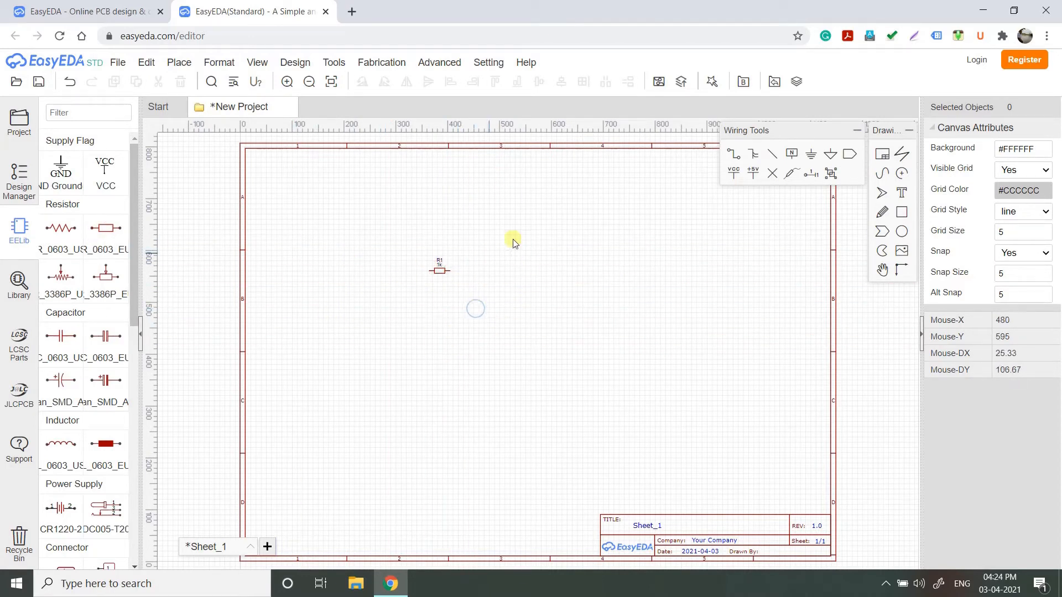
pyautogui.click(327, 12)
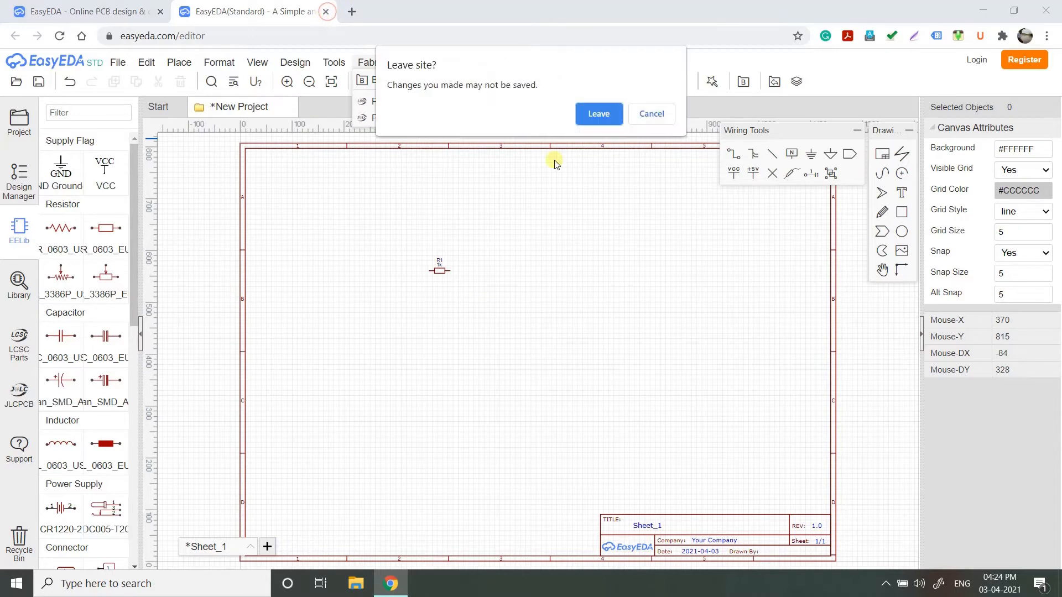
pyautogui.click(597, 114)
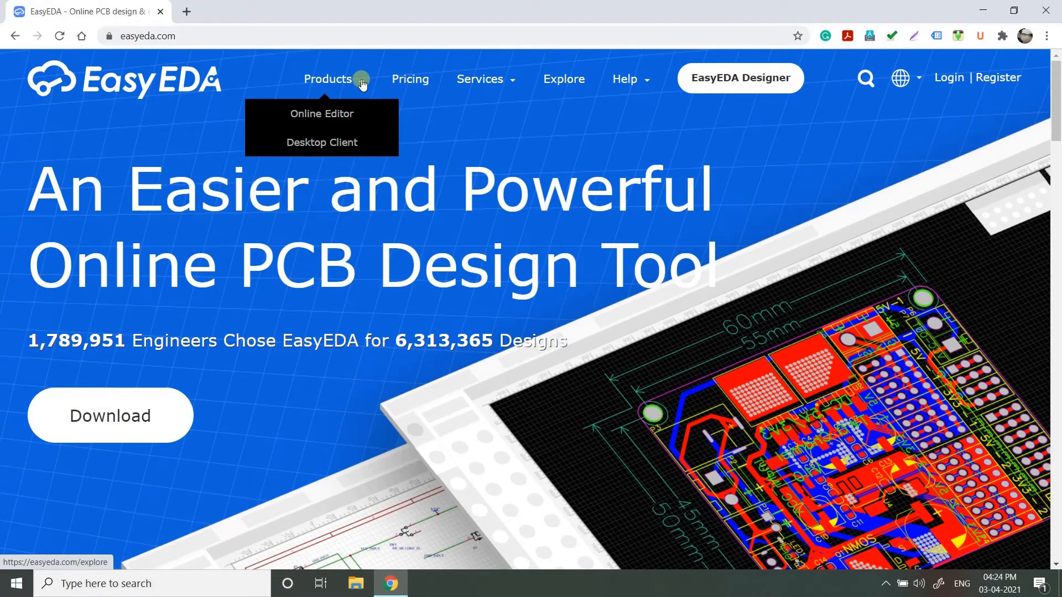
# Open the Desktop Client download page and review the Windows, Linux and Mac versions offered.
pyautogui.click(348, 148)
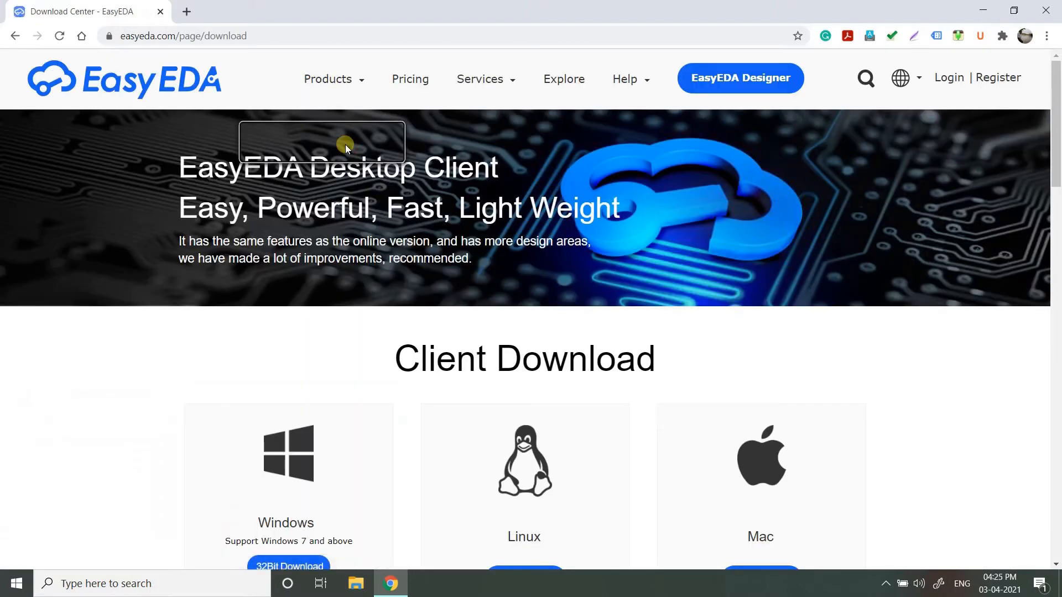
pyautogui.scroll(-5, 465, 204)
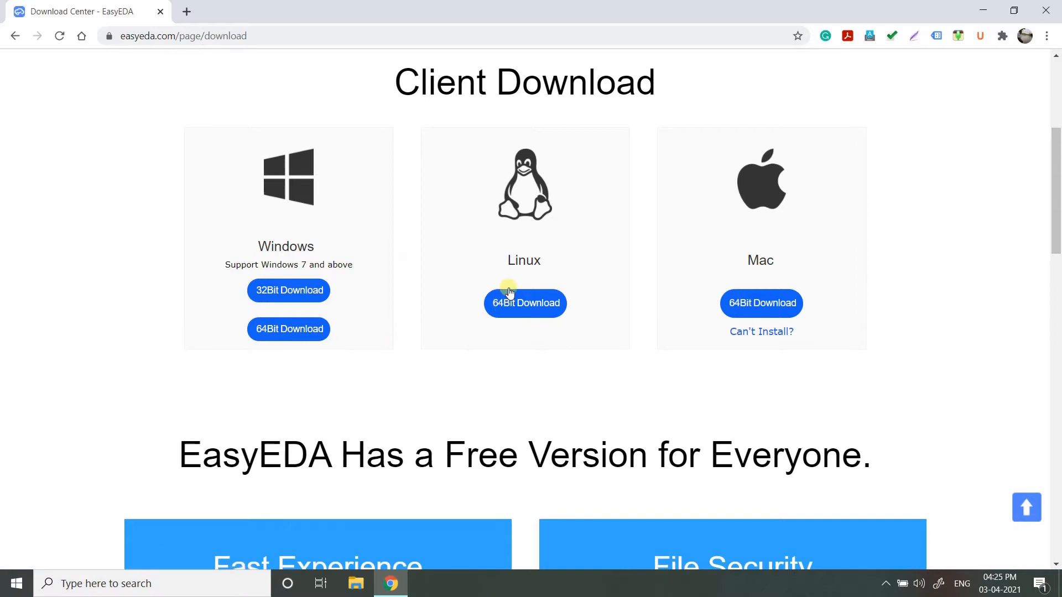
pyautogui.scroll(-15, 363, 265)
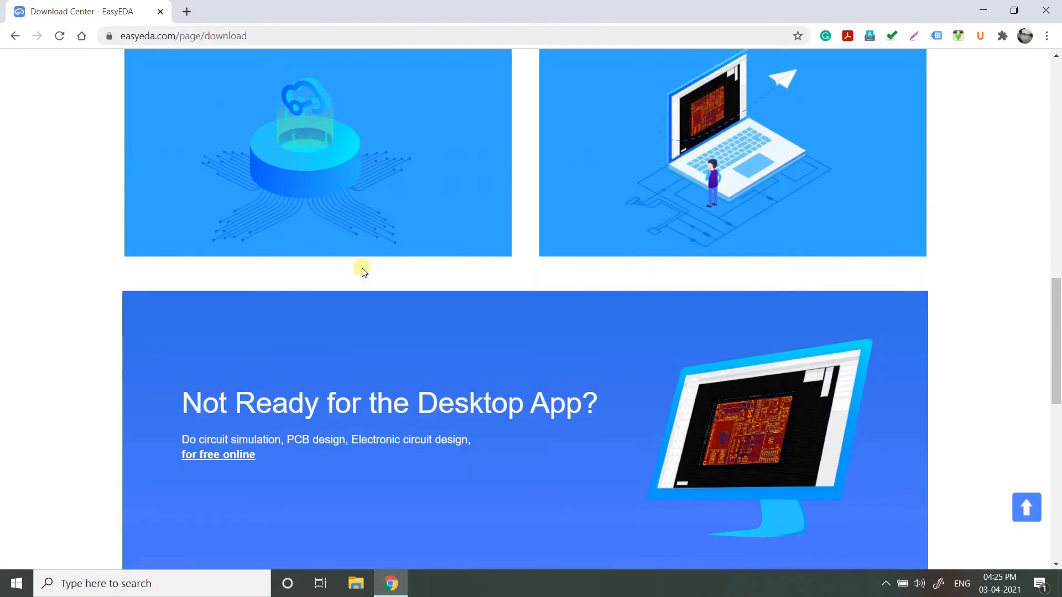
pyautogui.scroll(-5, 391, 315)
pyautogui.scroll(20, 388, 310)
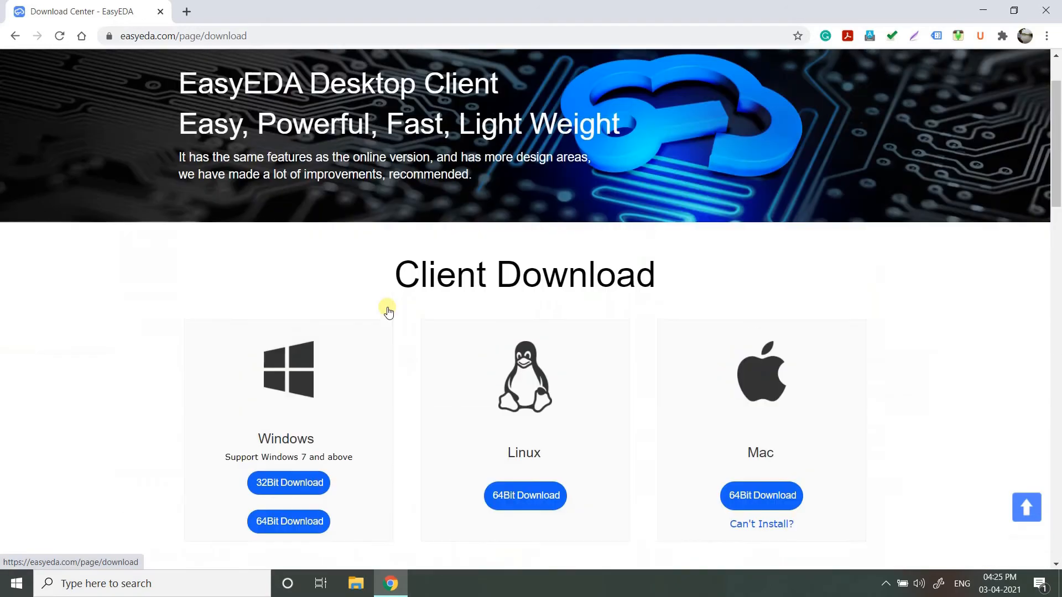
pyautogui.scroll(-2, 388, 309)
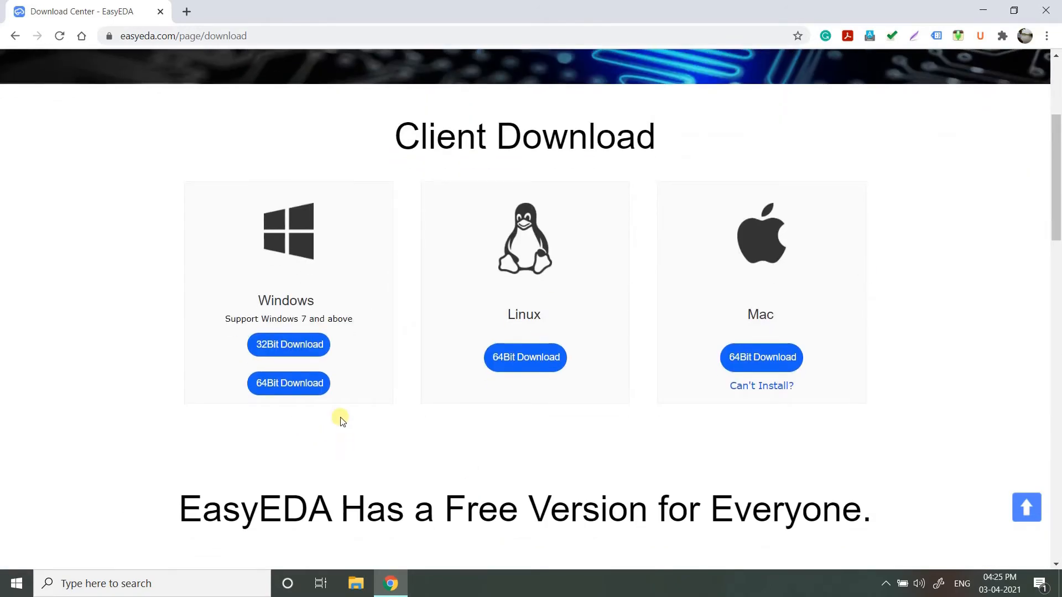
pyautogui.scroll(-1, 354, 398)
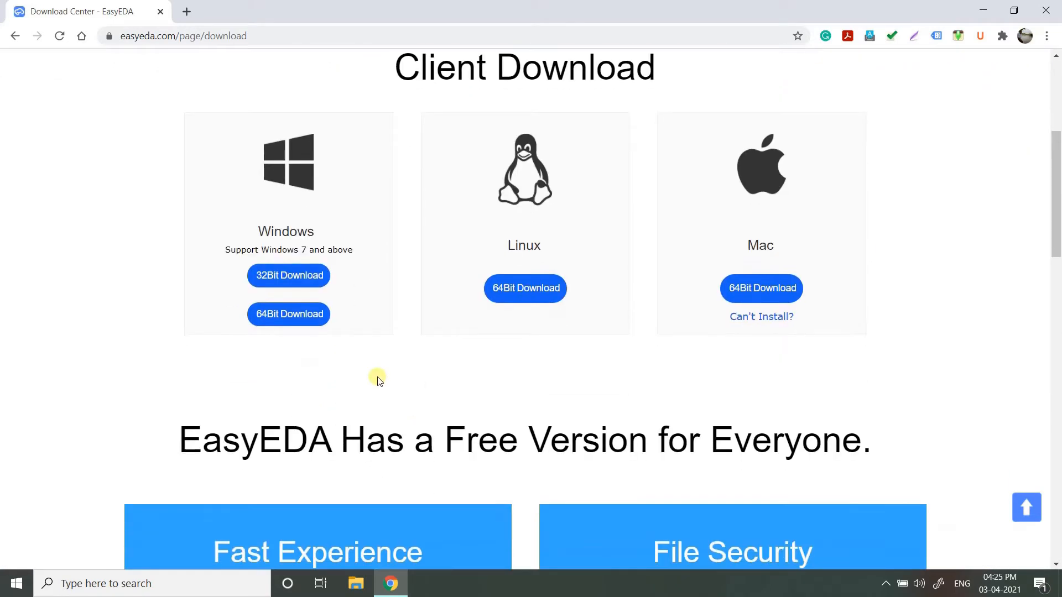
# Start the 64-bit Windows client download and cancel saving it to the EasyEDA folder.
pyautogui.click(292, 315)
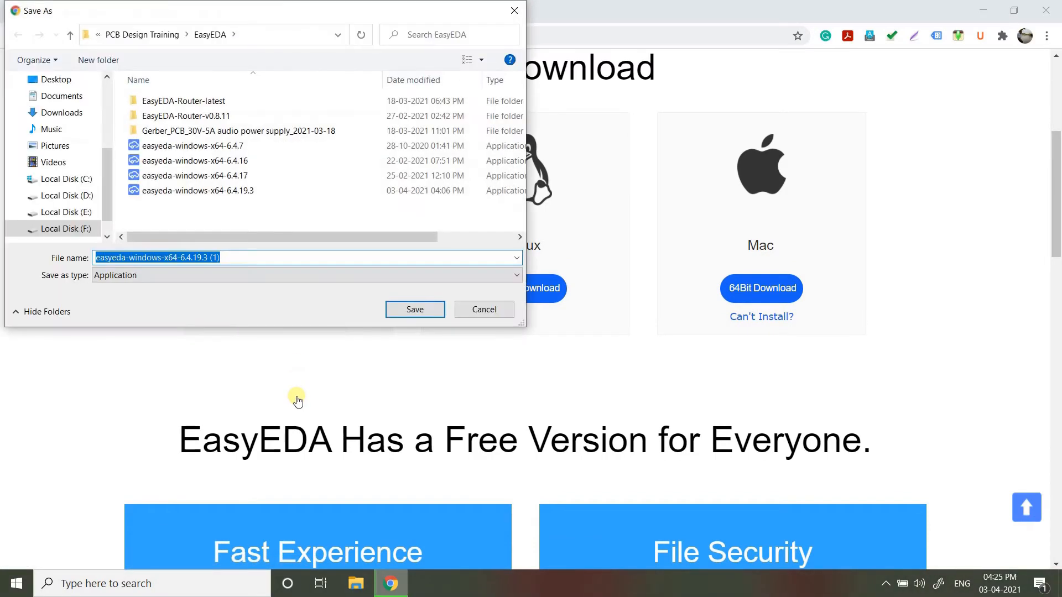
pyautogui.click(228, 191)
pyautogui.click(485, 309)
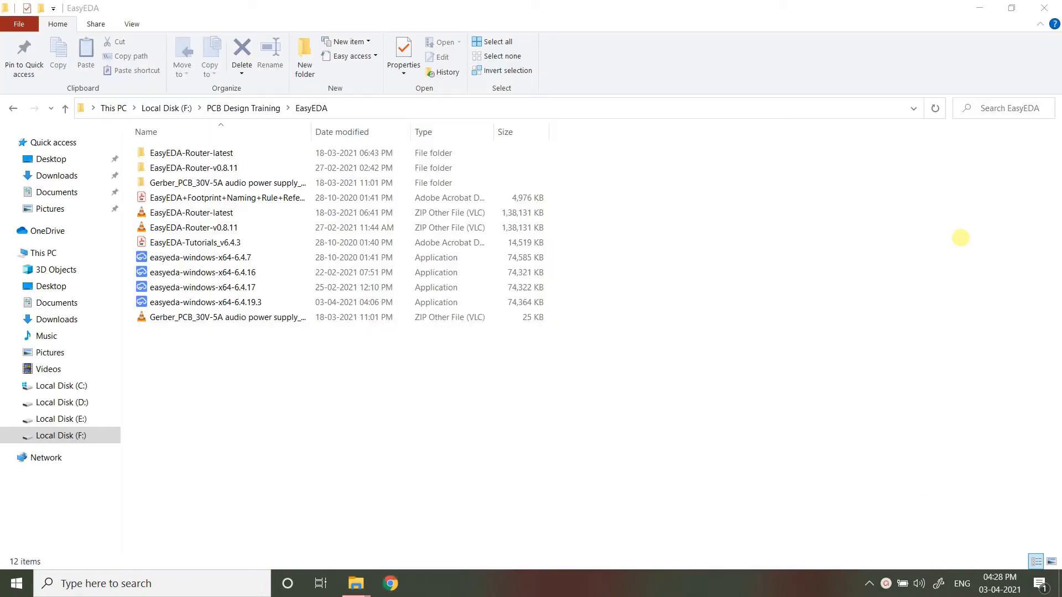
# Select the easyeda-windows-x64-6.4.19.3 installer in the EasyEDA folder and launch the EasyEDA desktop client from the Windows desktop.
pyautogui.click(255, 304)
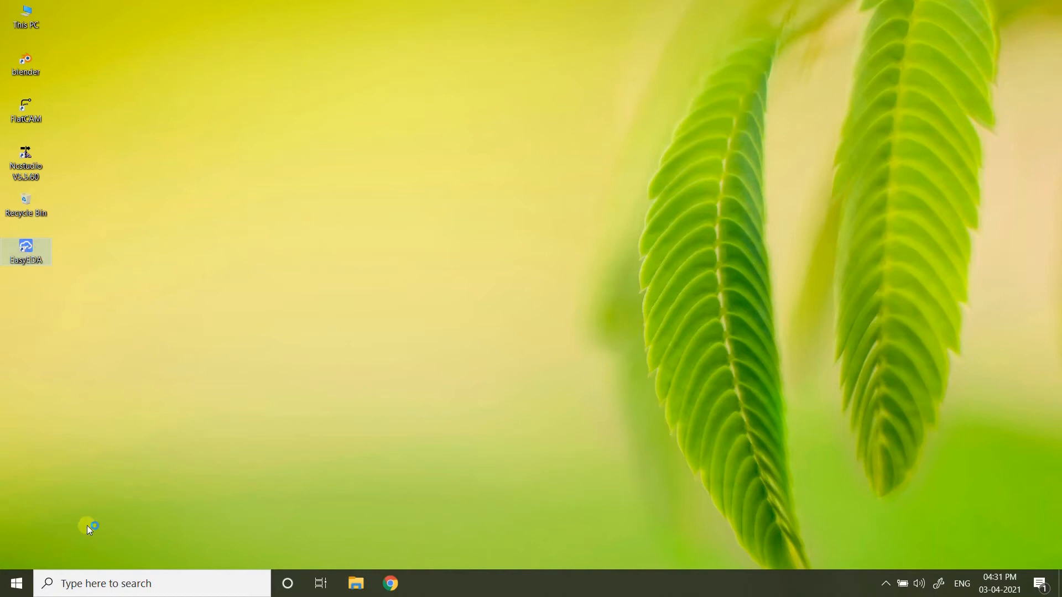
pyautogui.click(105, 586)
pyautogui.click(696, 237)
pyautogui.doubleClick(28, 257)
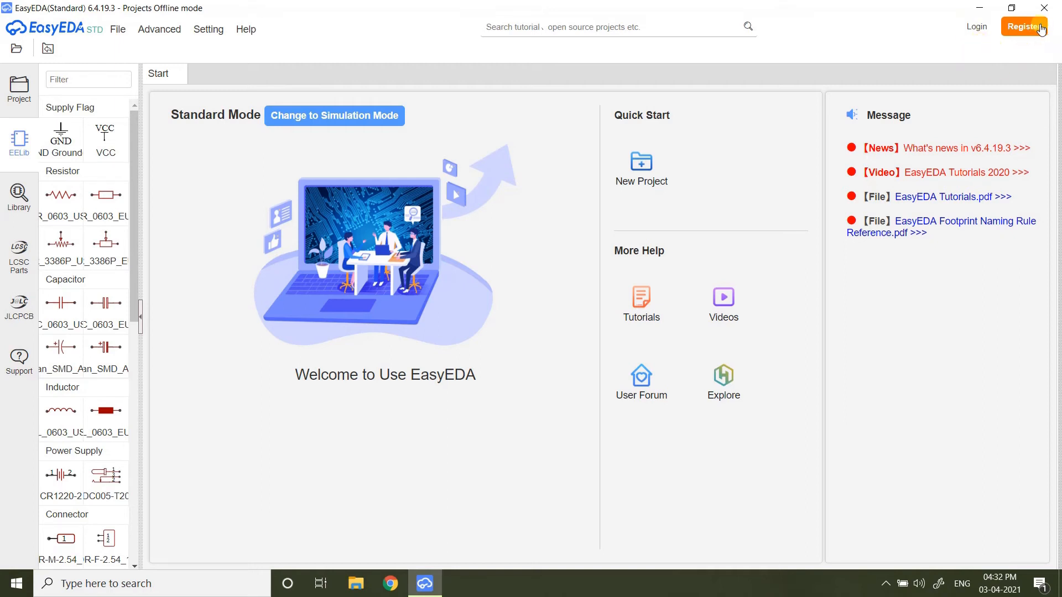
# Open the desktop client's login window and examine its Google, registration and username and password sign-in options.
pyautogui.click(985, 31)
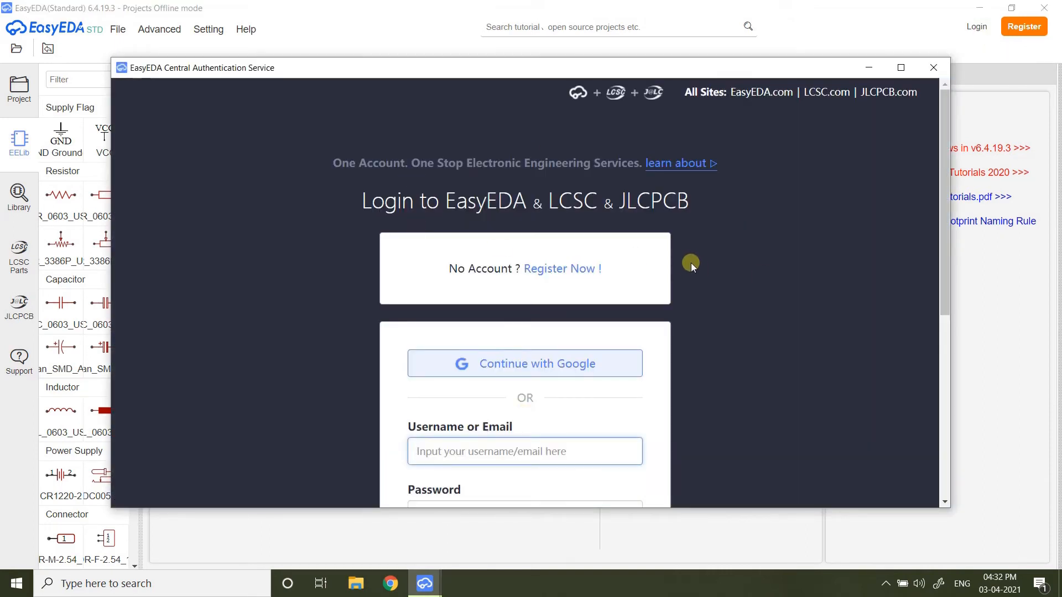
pyautogui.scroll(-1, 691, 263)
pyautogui.scroll(1, 692, 263)
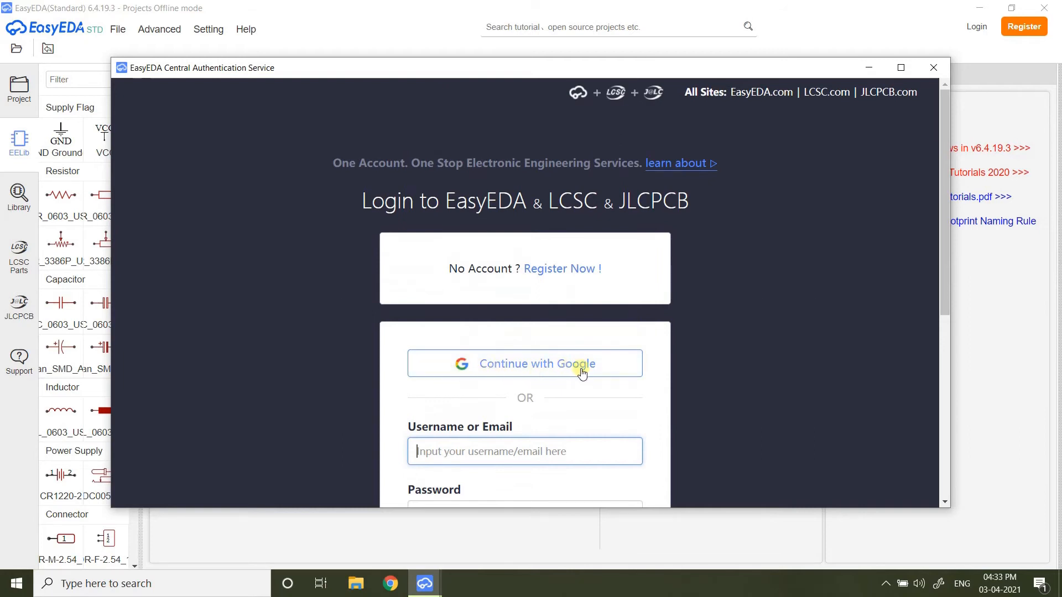
pyautogui.scroll(-4, 738, 328)
pyautogui.scroll(1, 673, 312)
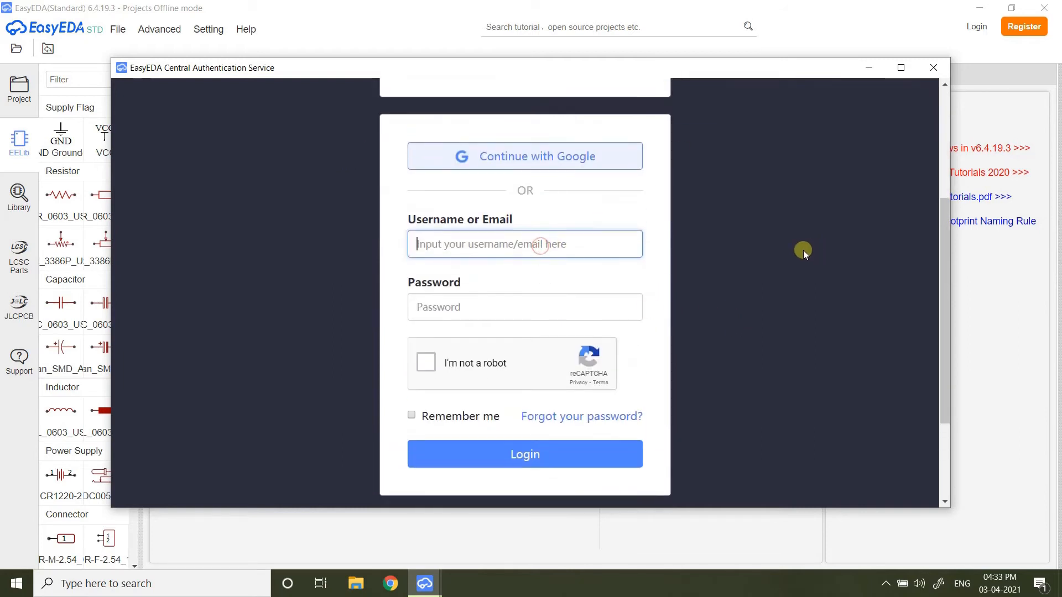
pyautogui.click(462, 307)
pyautogui.click(449, 247)
pyautogui.click(454, 309)
pyautogui.click(473, 244)
pyautogui.click(457, 308)
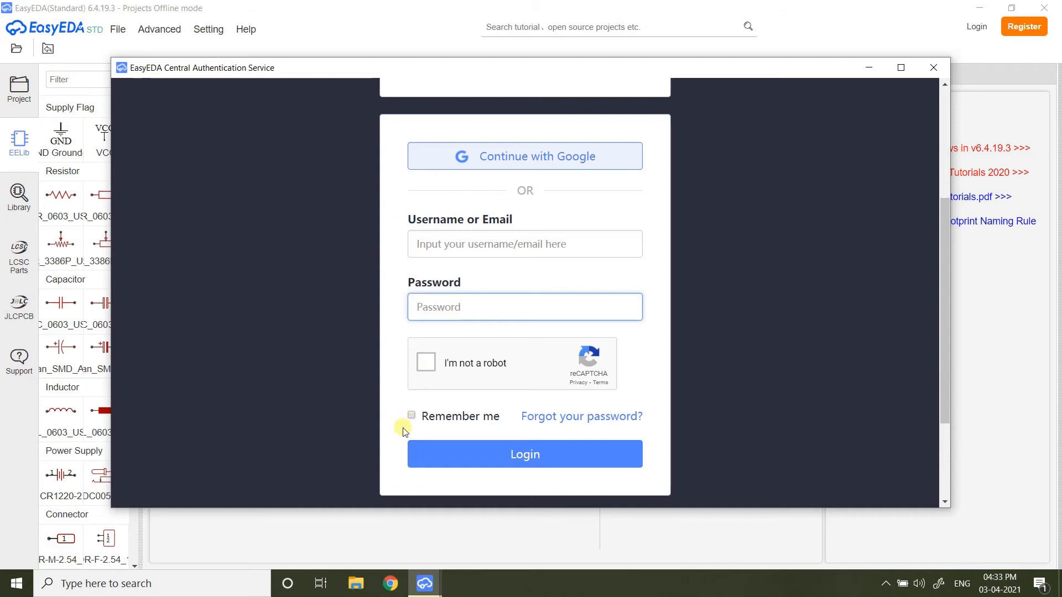
pyautogui.scroll(5, 793, 304)
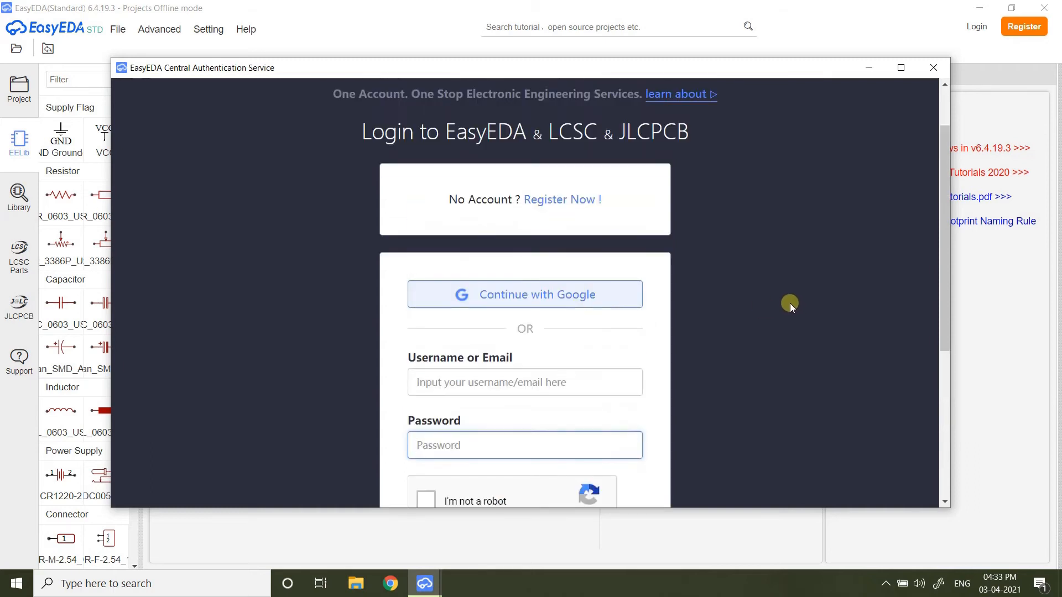
pyautogui.scroll(-5, 792, 304)
# Enter the account's username or email and the account password in the login form.
pyautogui.click(456, 245)
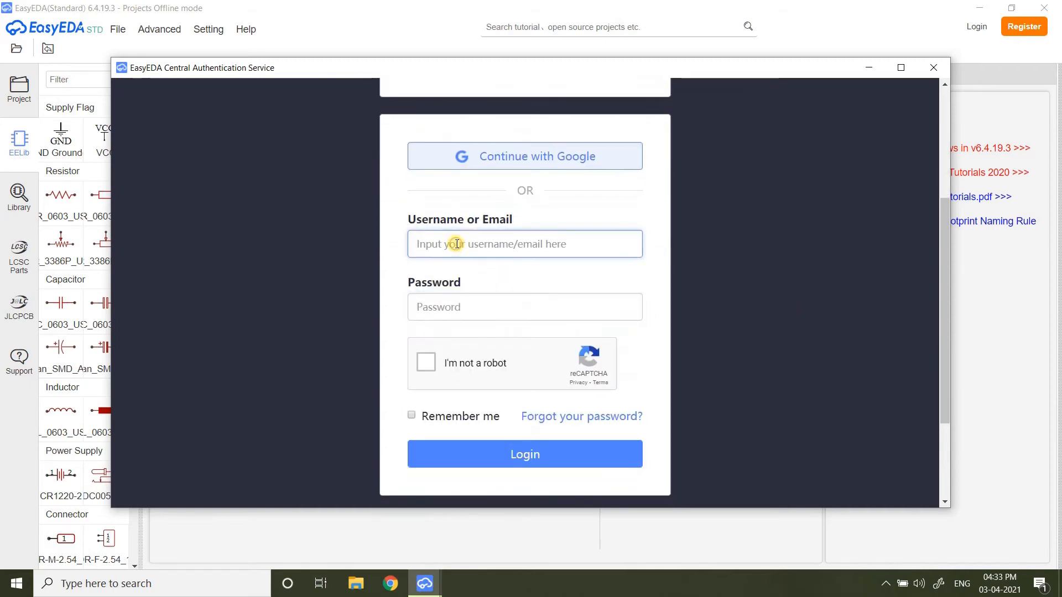
pyautogui.write('a')
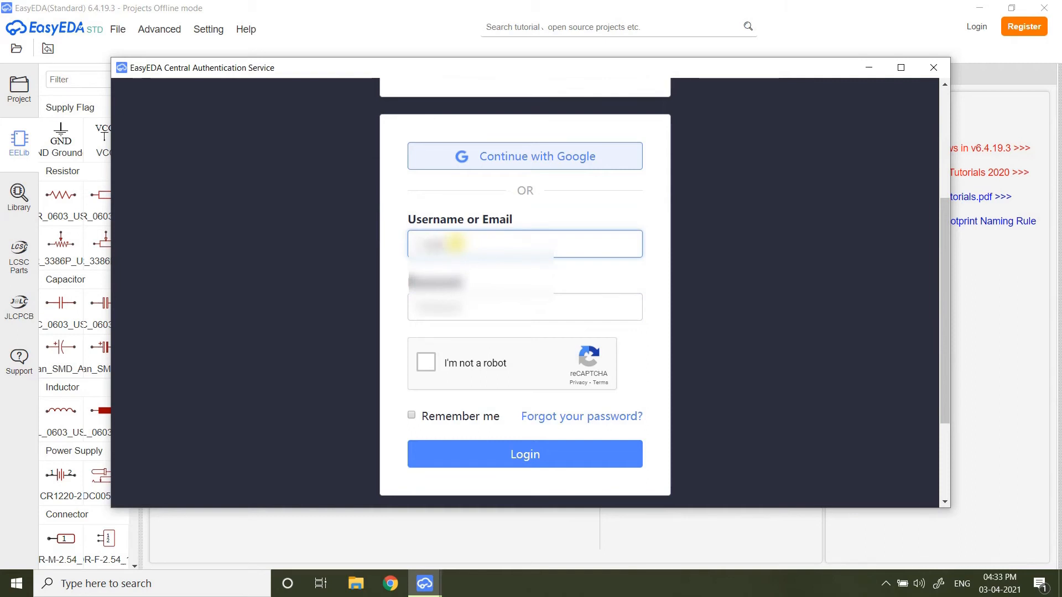
pyautogui.write('aaaaaaaaaa')
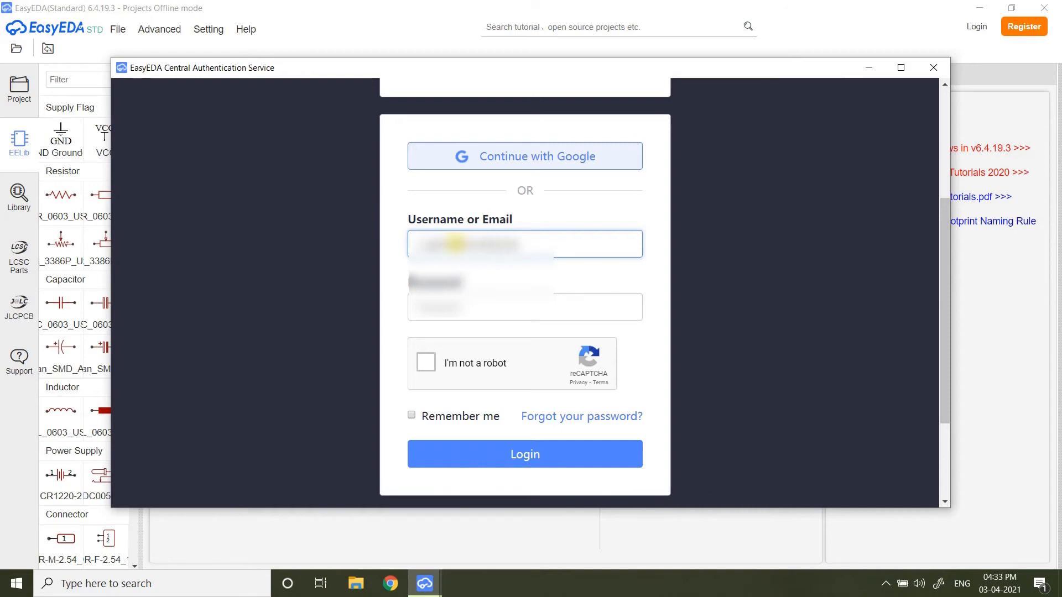
pyautogui.press('Tab')
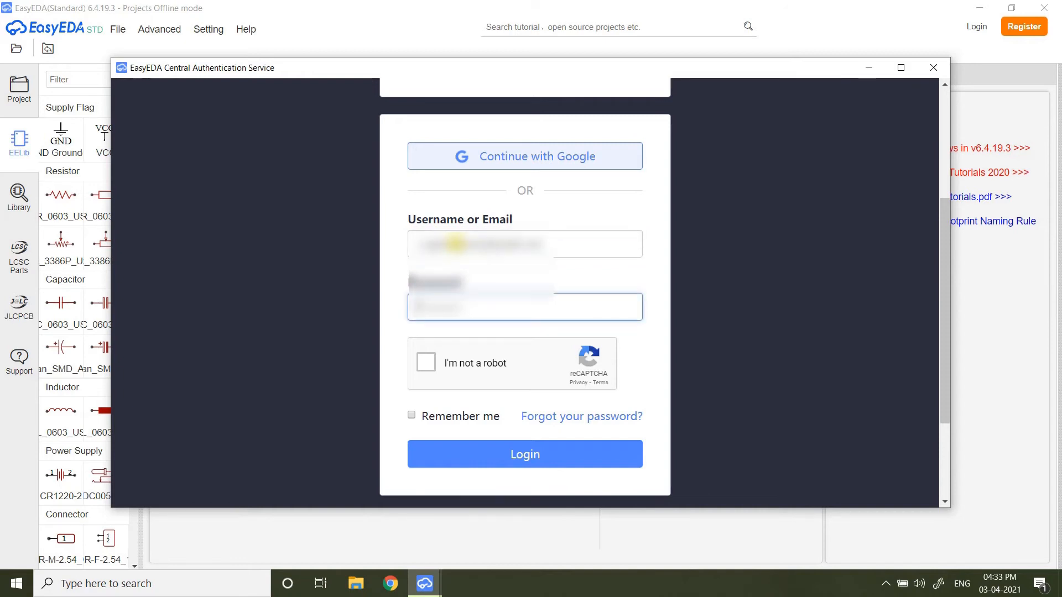
pyautogui.write('aa')
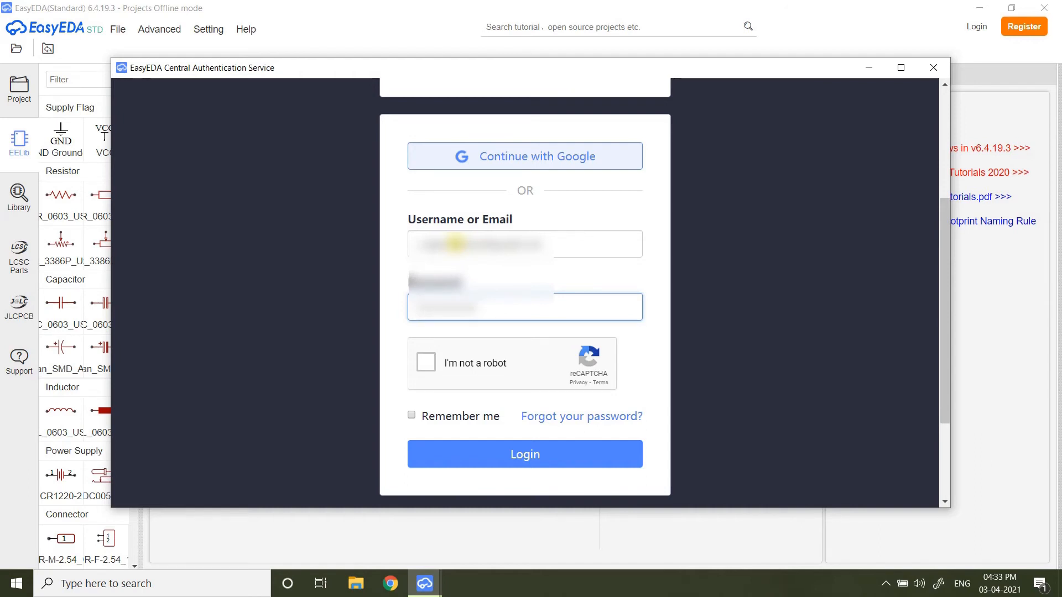
# Complete the reCAPTCHA by selecting all bicycle images, enable Remember me and log in to the account.
pyautogui.click(425, 363)
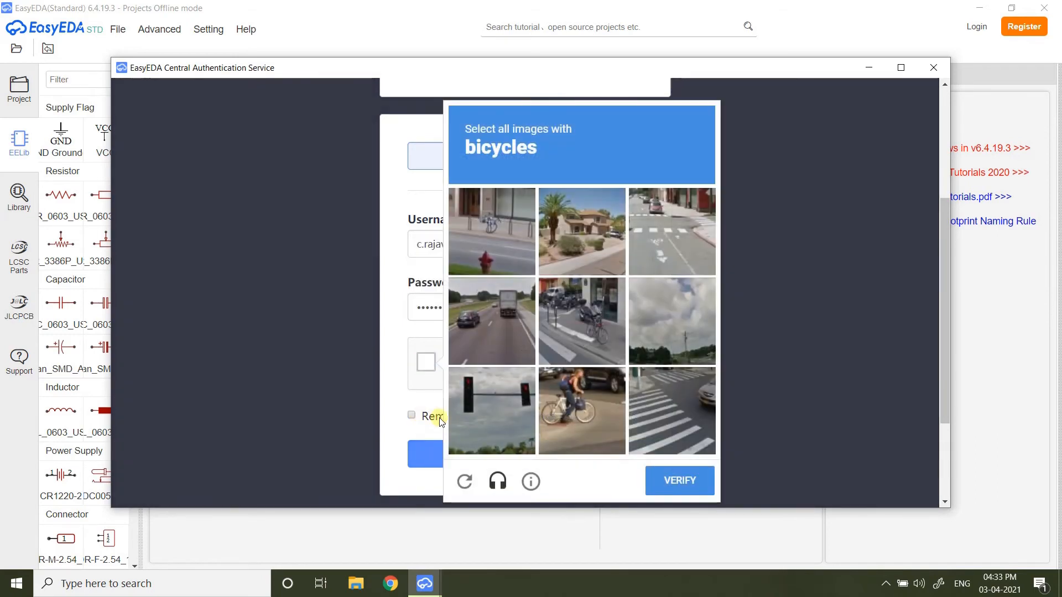
pyautogui.click(486, 246)
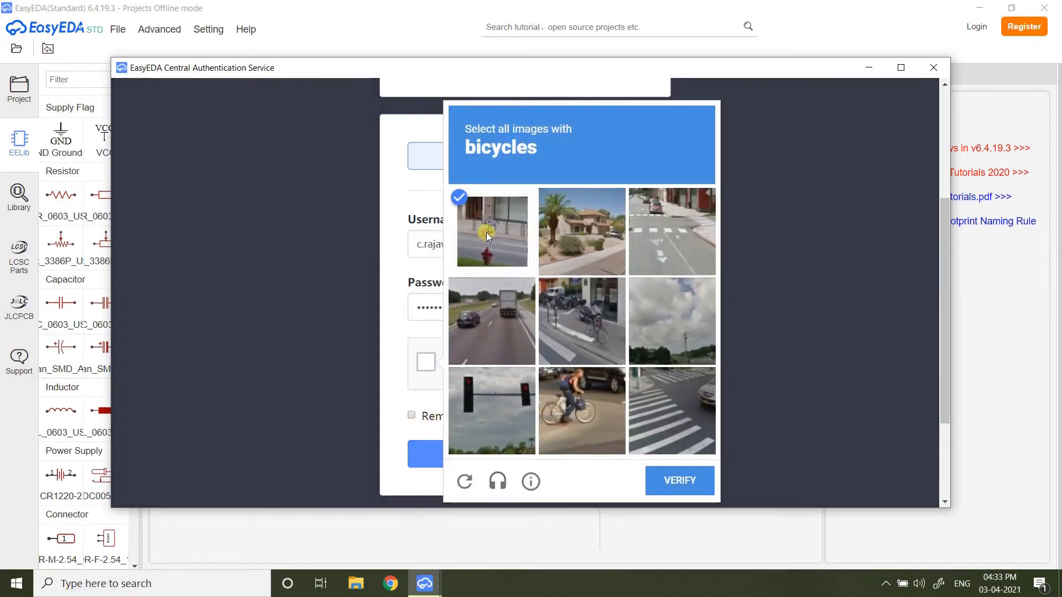
pyautogui.click(576, 316)
pyautogui.click(589, 413)
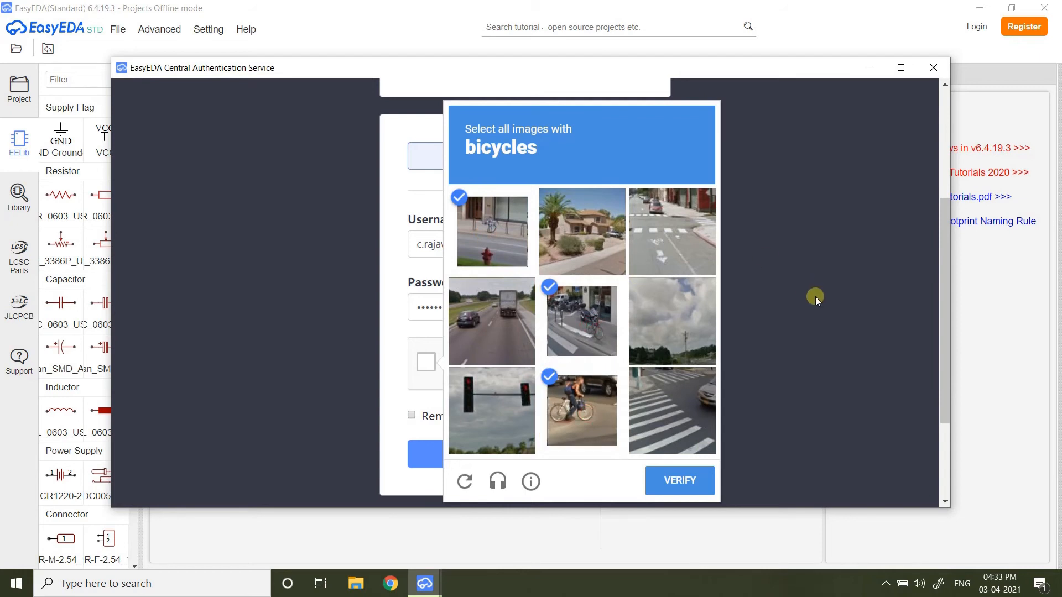
pyautogui.click(677, 482)
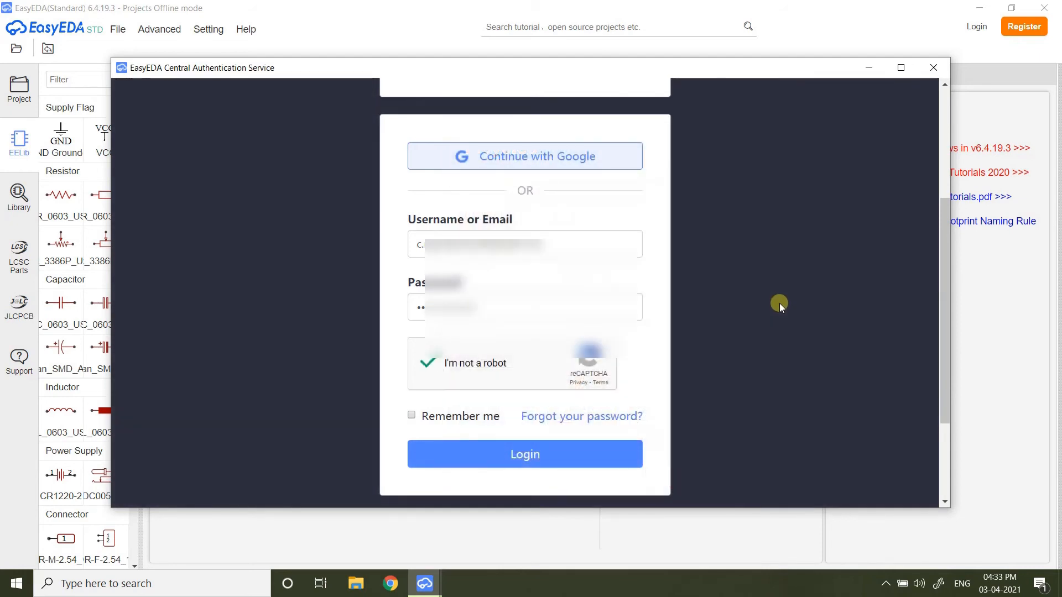
pyautogui.click(411, 416)
pyautogui.click(553, 457)
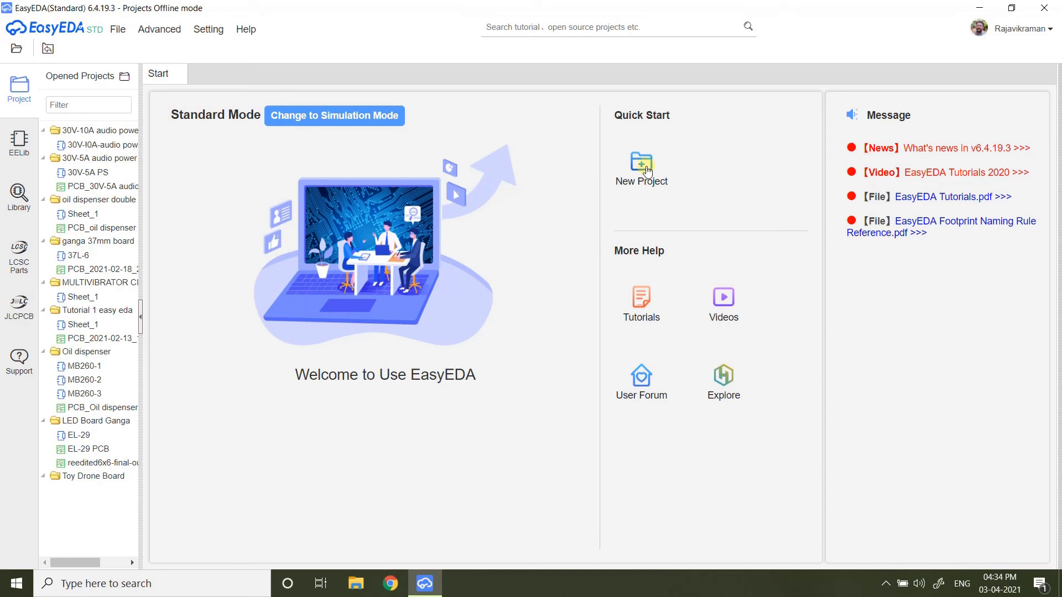
pyautogui.click(647, 171)
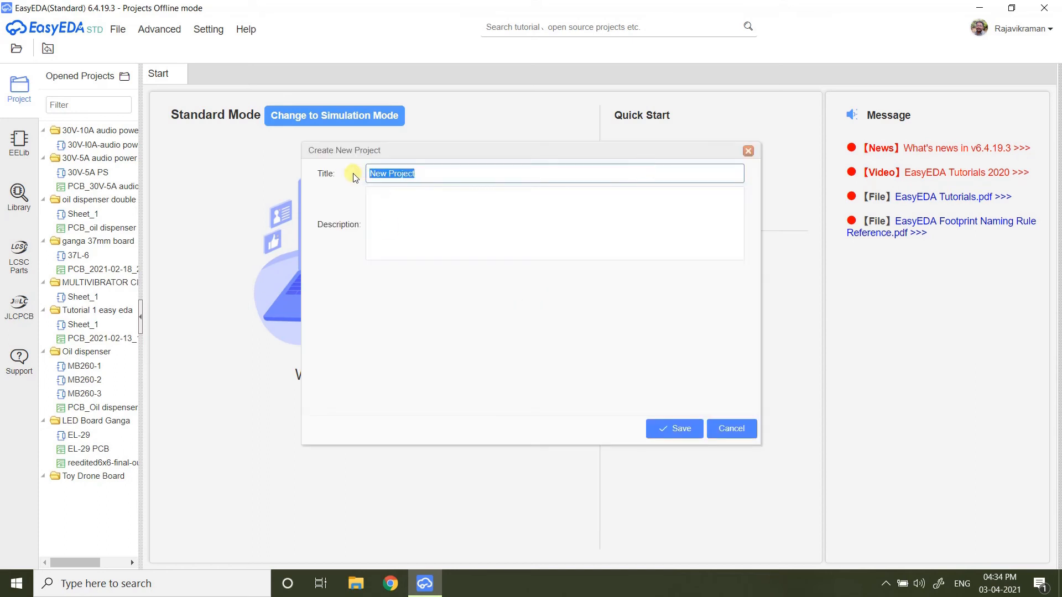
pyautogui.click(378, 200)
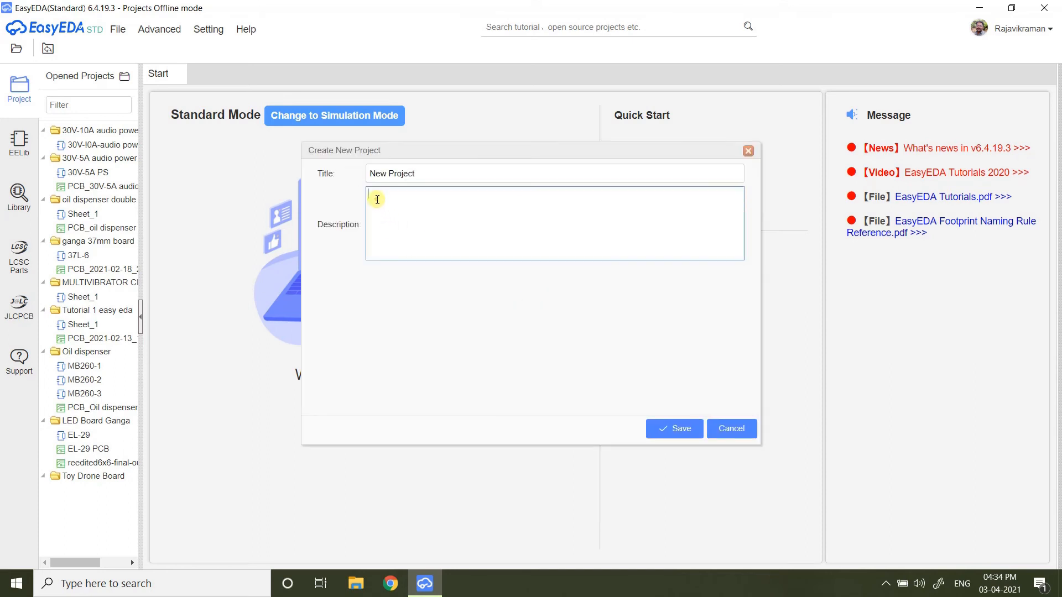
pyautogui.click(731, 430)
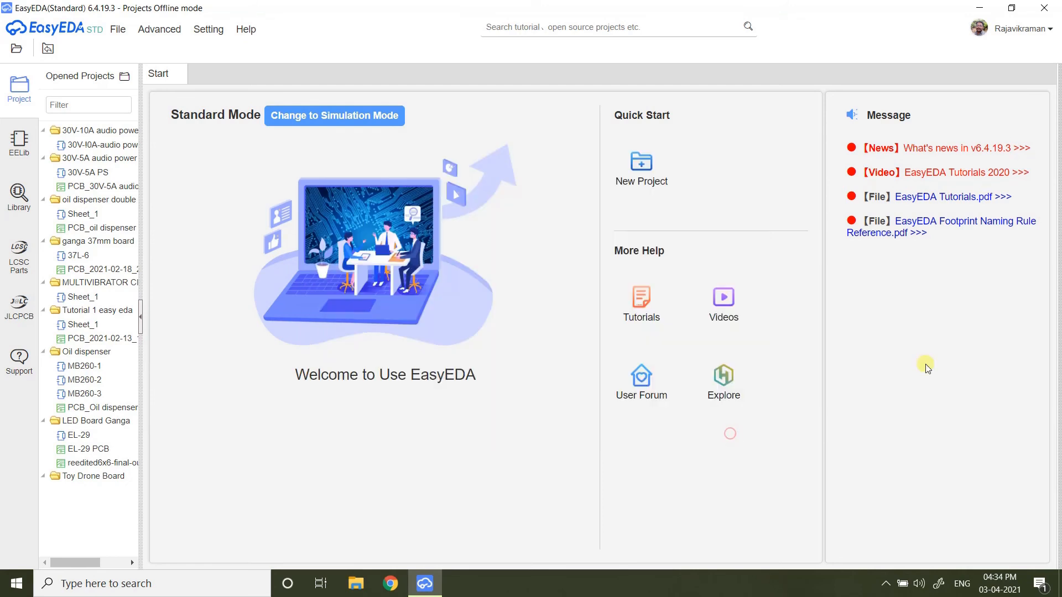
# Create a new project titled powersupply with no description and dismiss the rotation hotkey tip.
pyautogui.click(118, 31)
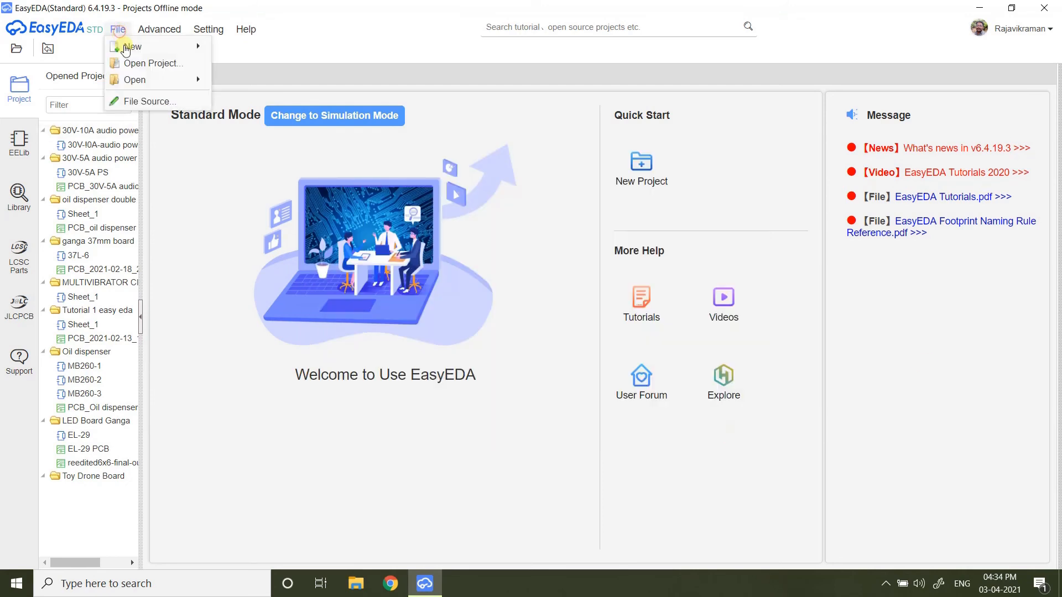
pyautogui.moveTo(128, 48)
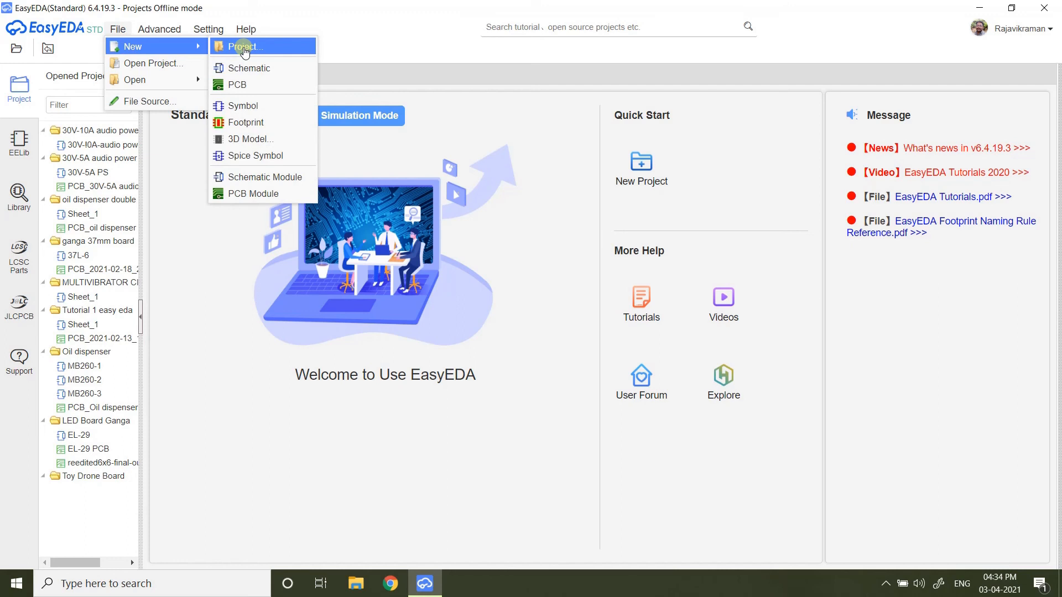
pyautogui.click(245, 48)
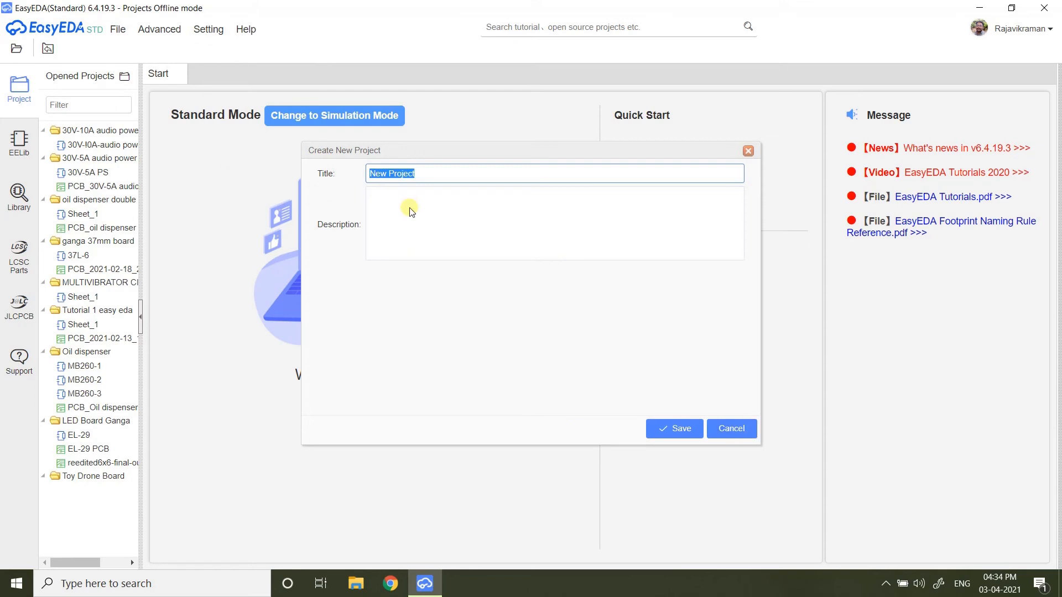
pyautogui.write('powersuppl')
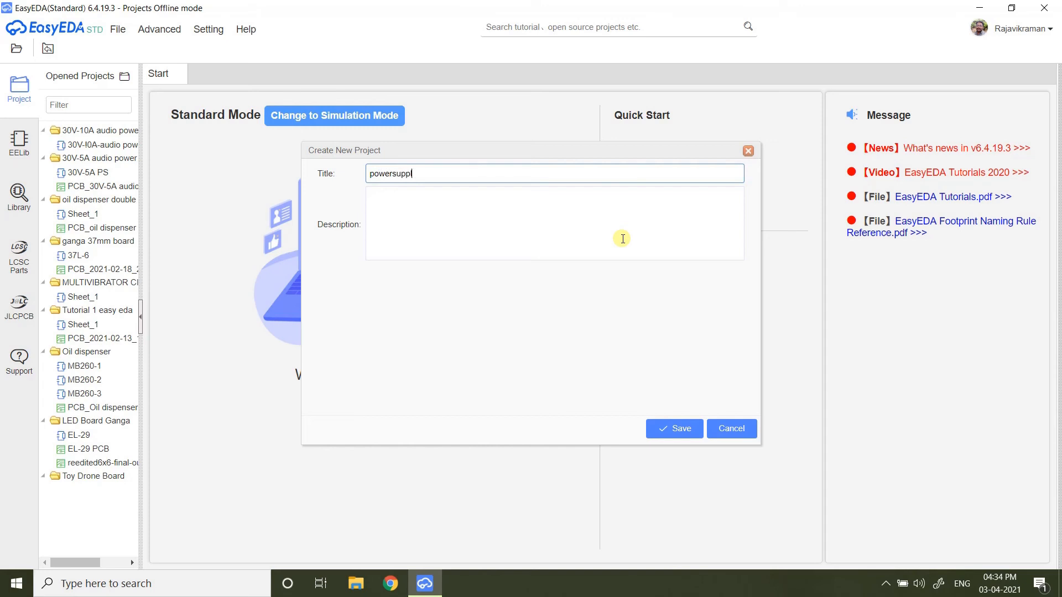
pyautogui.click(467, 213)
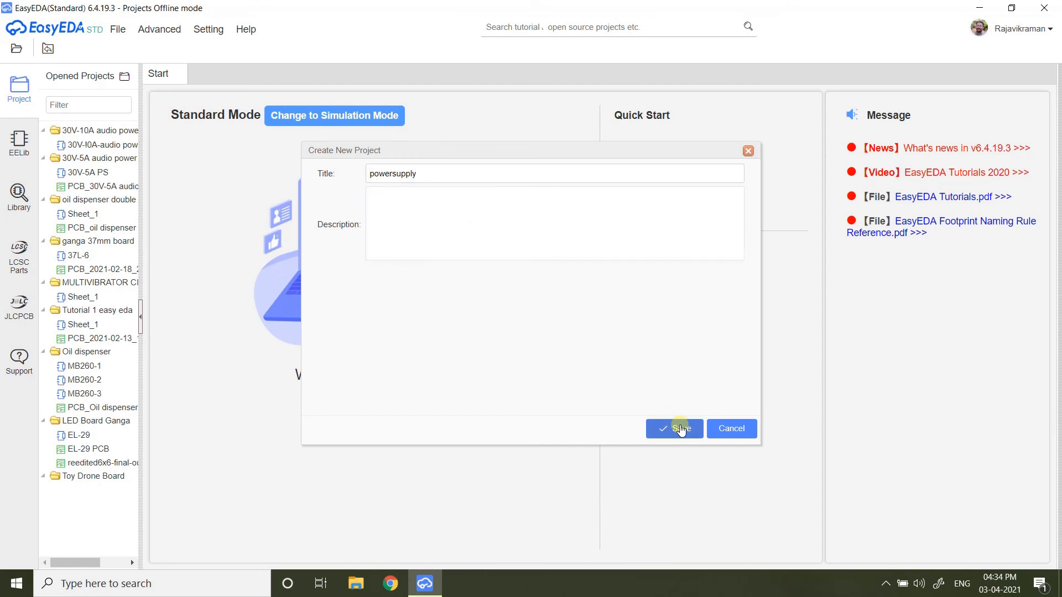
pyautogui.click(676, 429)
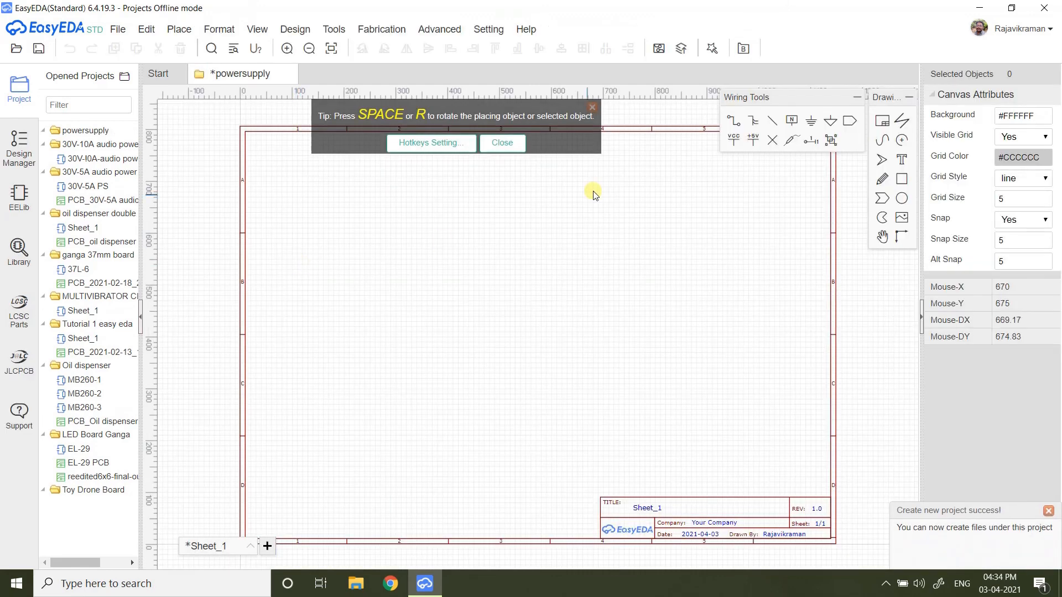
pyautogui.click(502, 143)
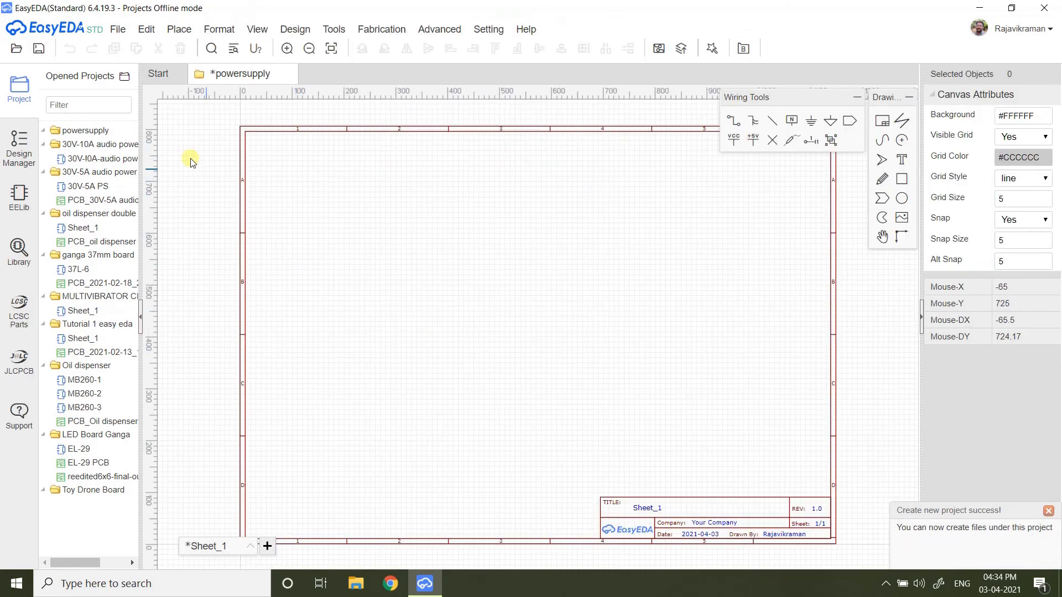
pyautogui.click(44, 134)
pyautogui.click(43, 133)
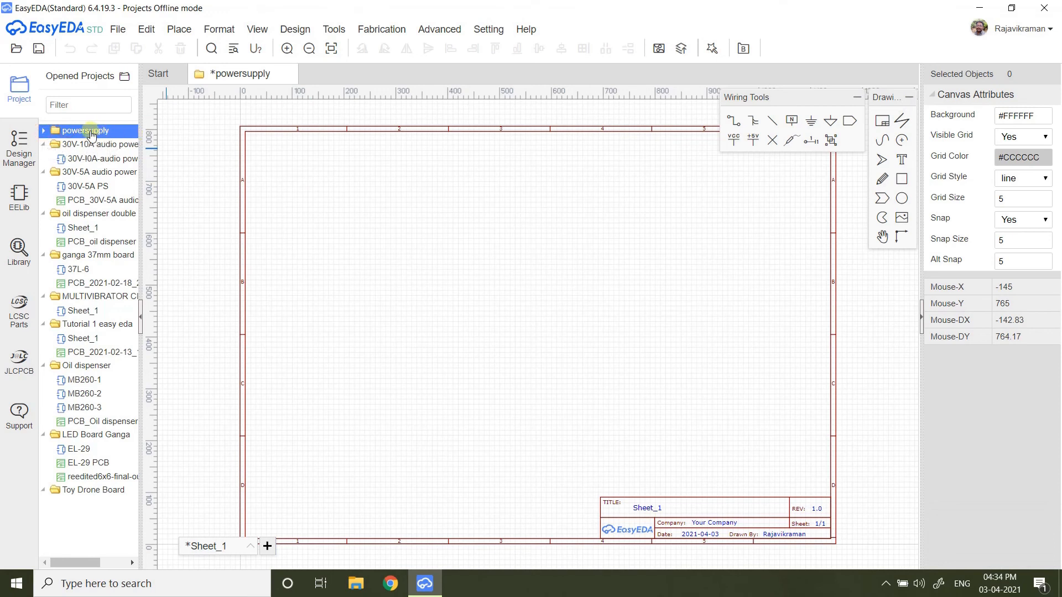
pyautogui.rightClick(92, 134)
pyautogui.click(430, 226)
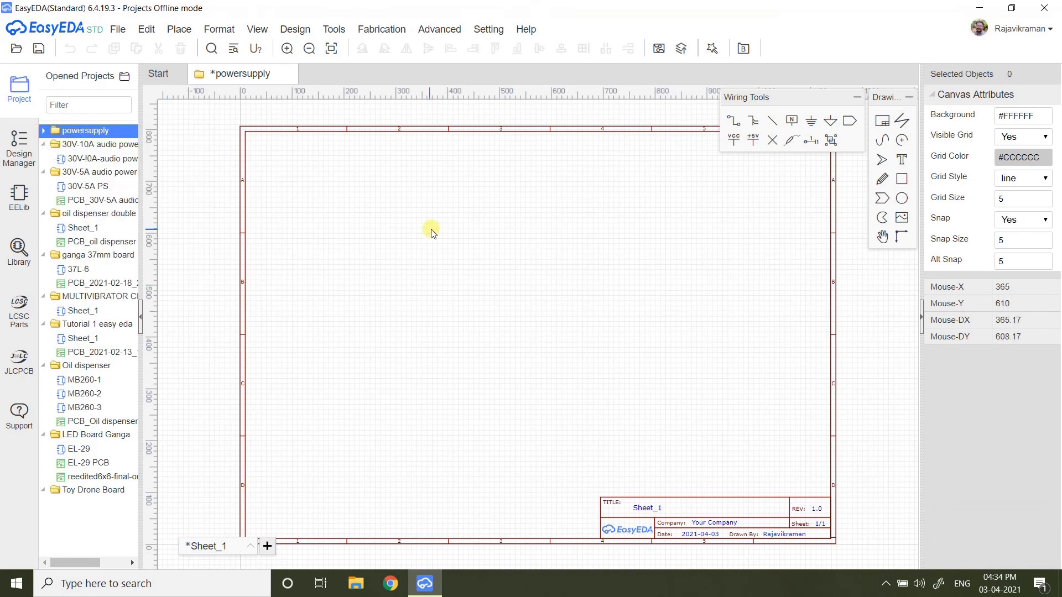
pyautogui.rightClick(75, 137)
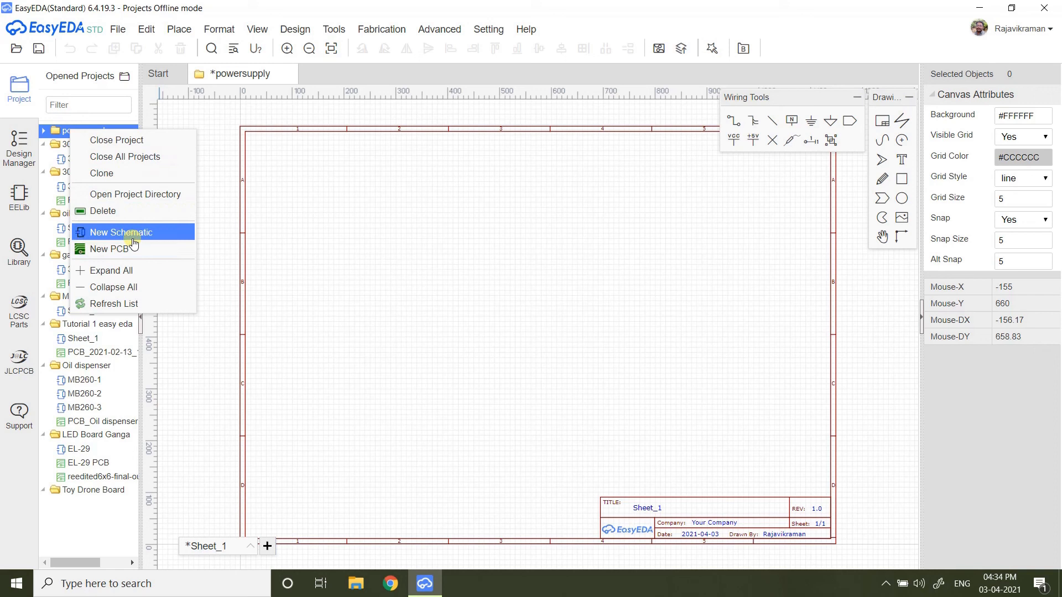
pyautogui.moveTo(123, 37)
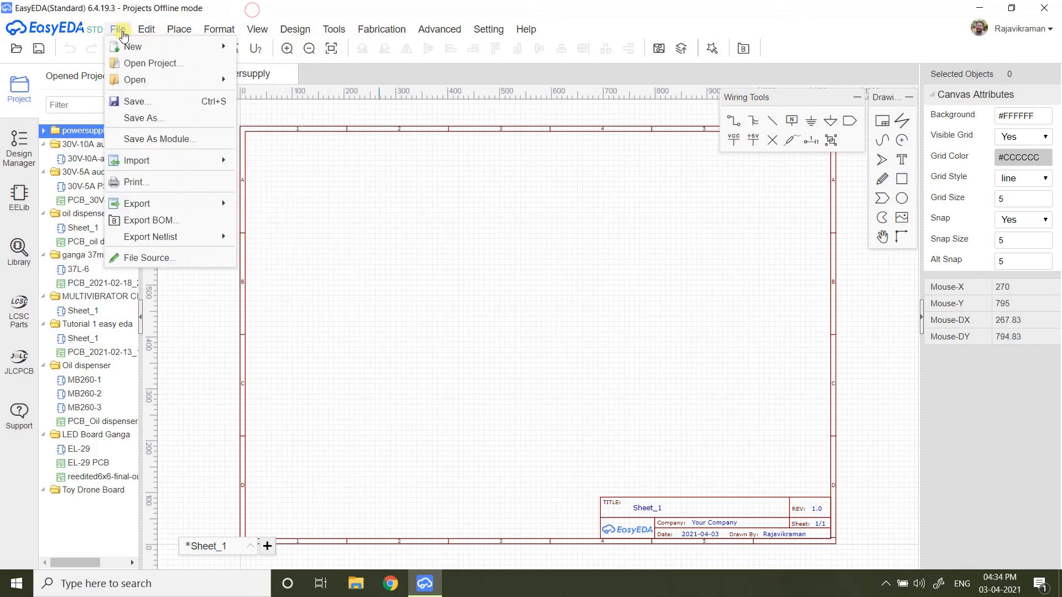
pyautogui.click(276, 67)
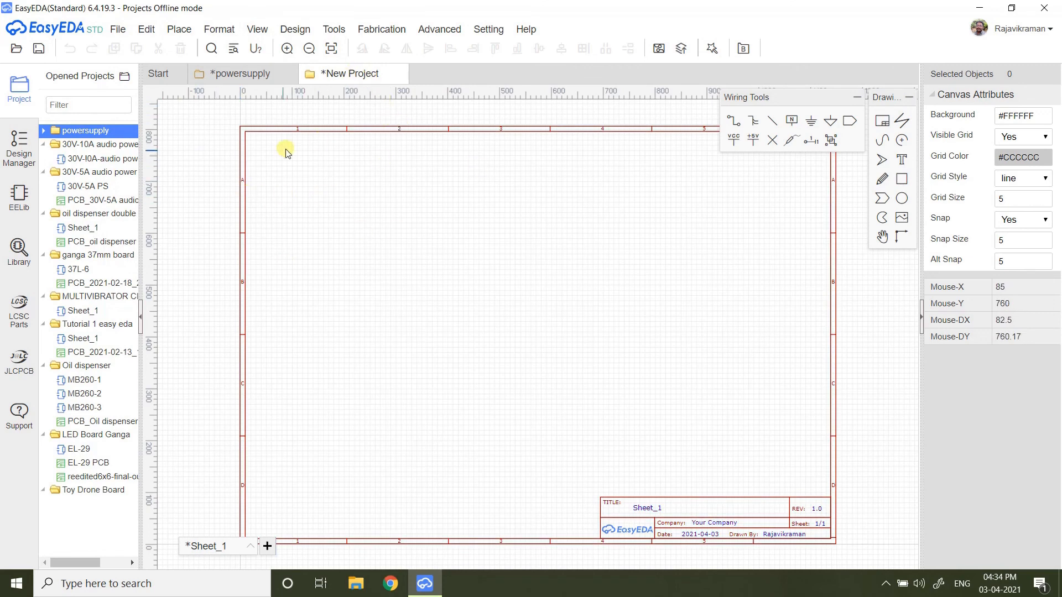
pyautogui.click(399, 75)
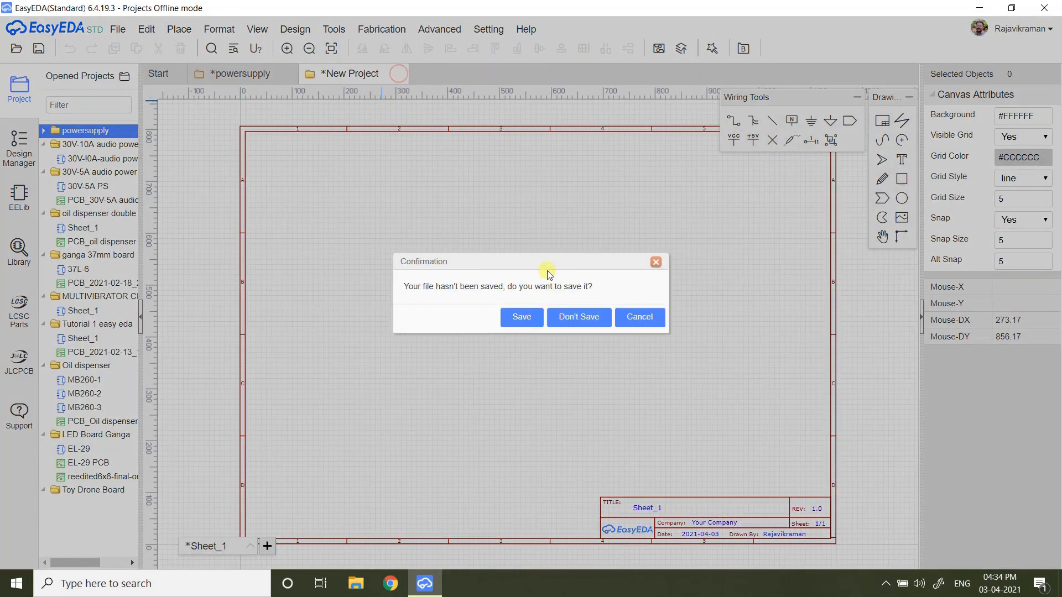
pyautogui.click(578, 315)
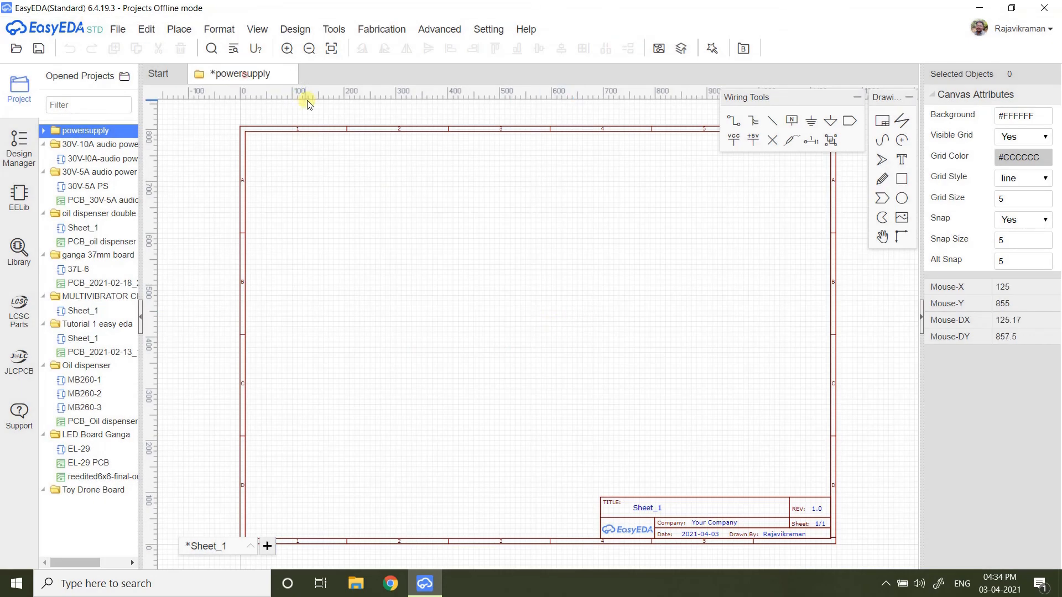
# Add a second schematic sheet to the powersupply project and save the project's sheets.
pyautogui.rightClick(67, 131)
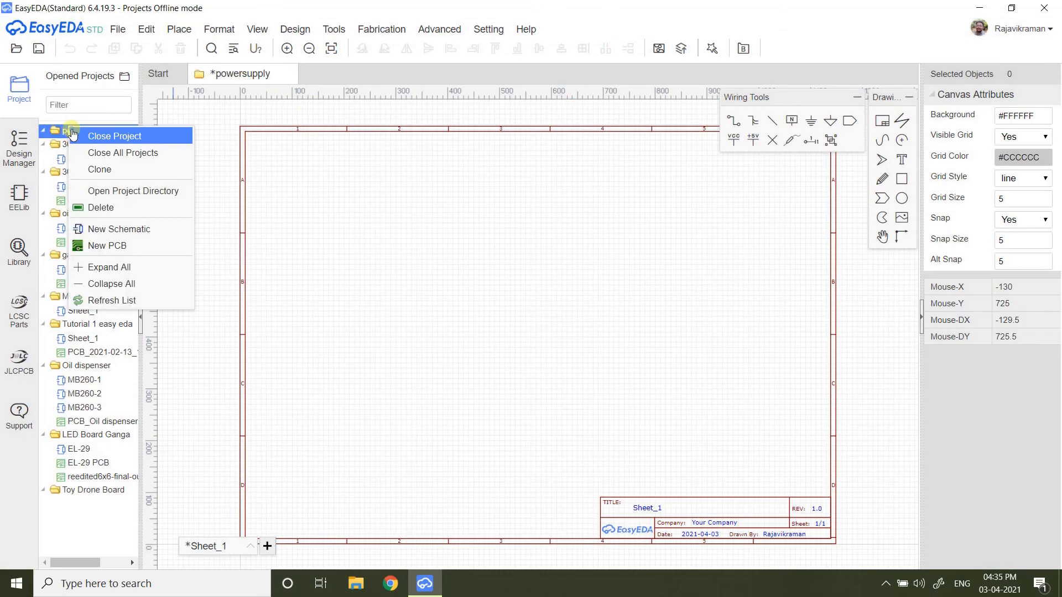
pyautogui.click(118, 230)
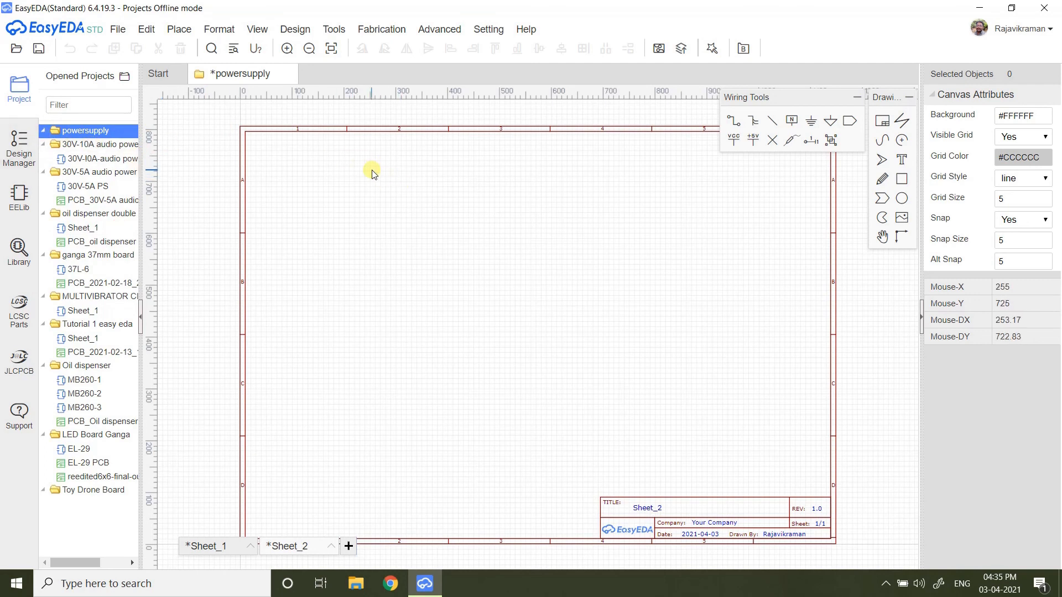
pyautogui.click(118, 29)
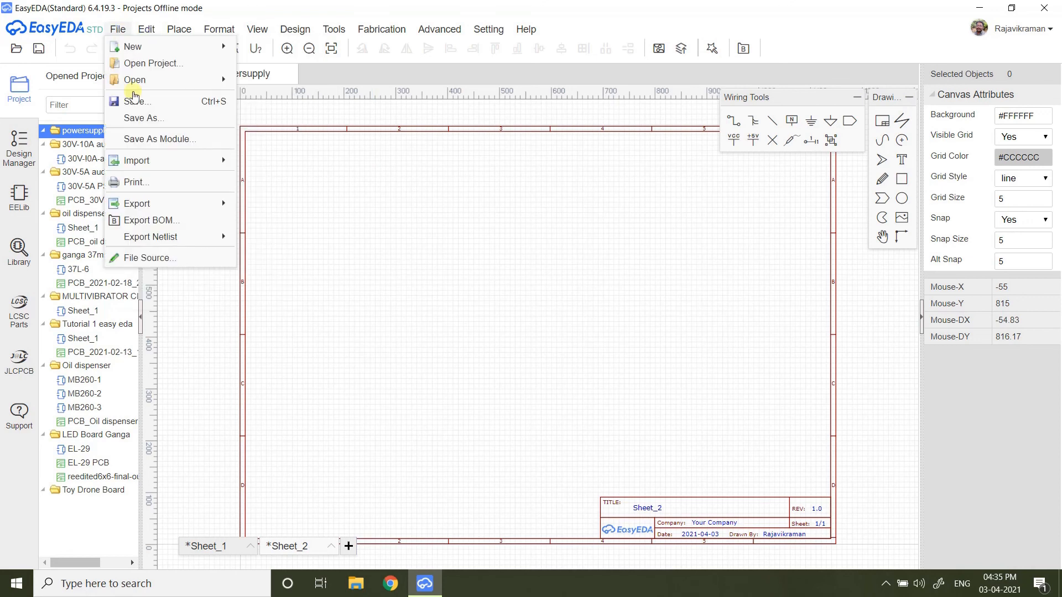
pyautogui.click(139, 105)
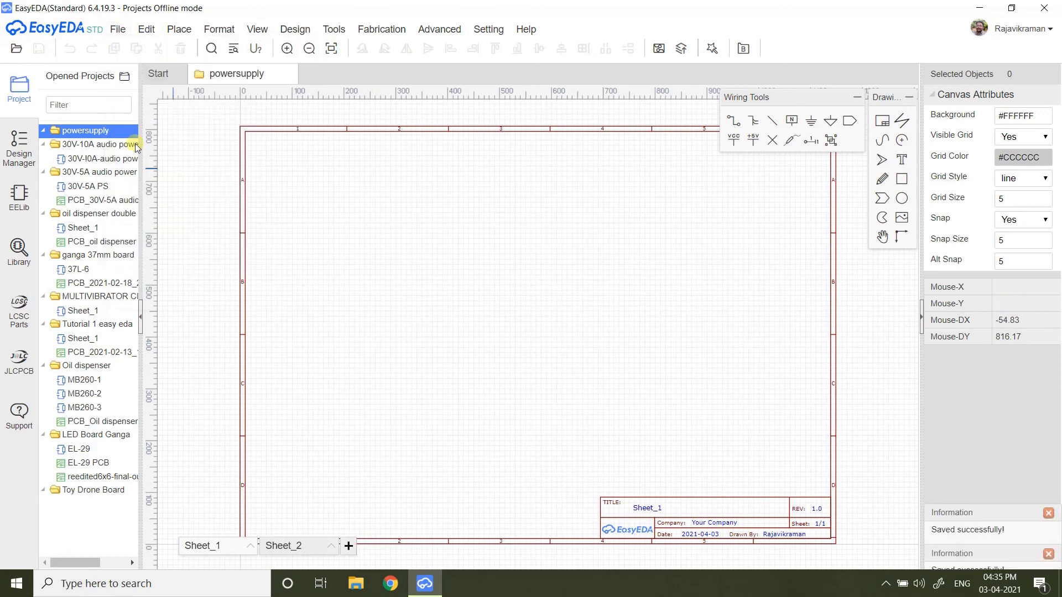
# Delete Sheet_2 and Sheet_1 from the powersupply project, confirming each deletion.
pyautogui.click(98, 147)
pyautogui.click(89, 159)
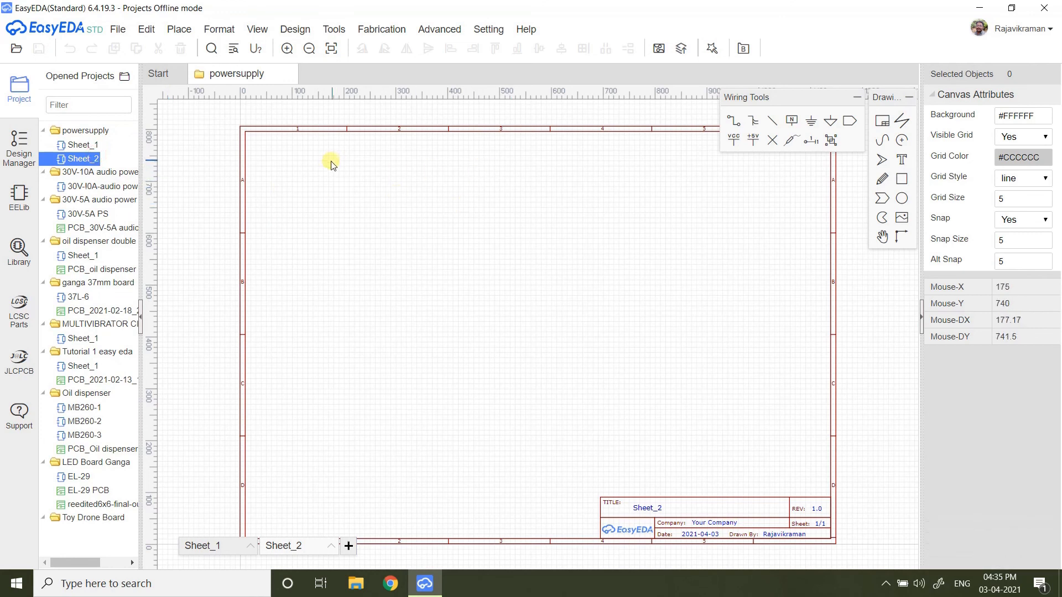
pyautogui.rightClick(71, 159)
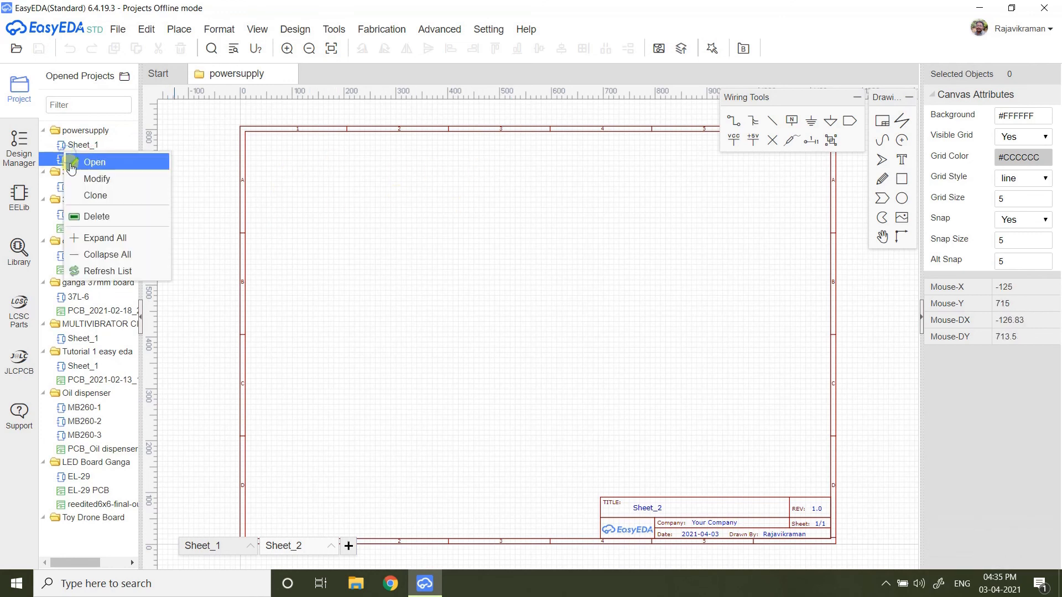
pyautogui.click(83, 220)
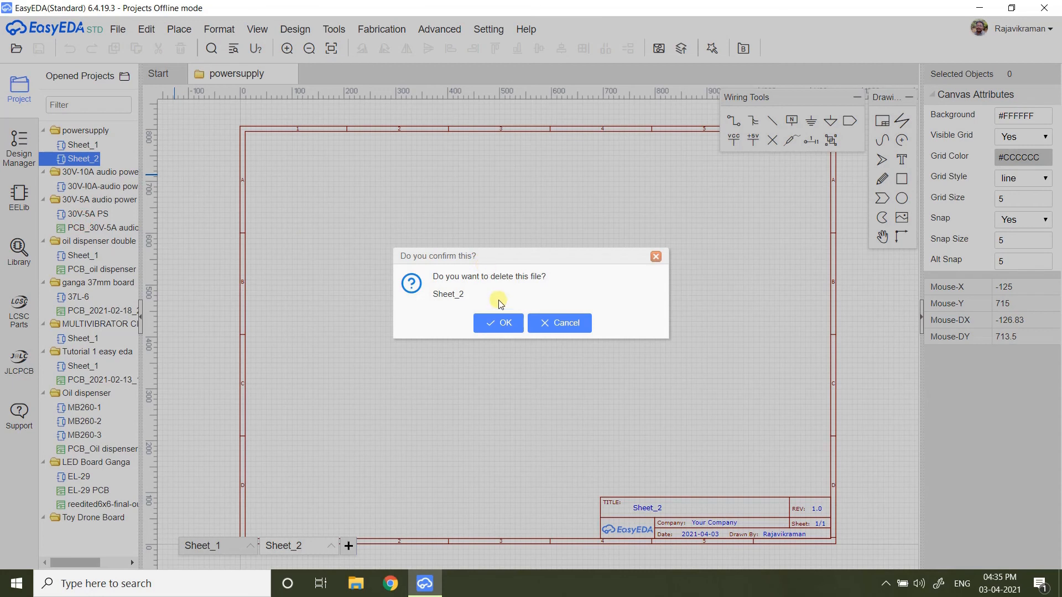
pyautogui.click(500, 323)
pyautogui.rightClick(85, 146)
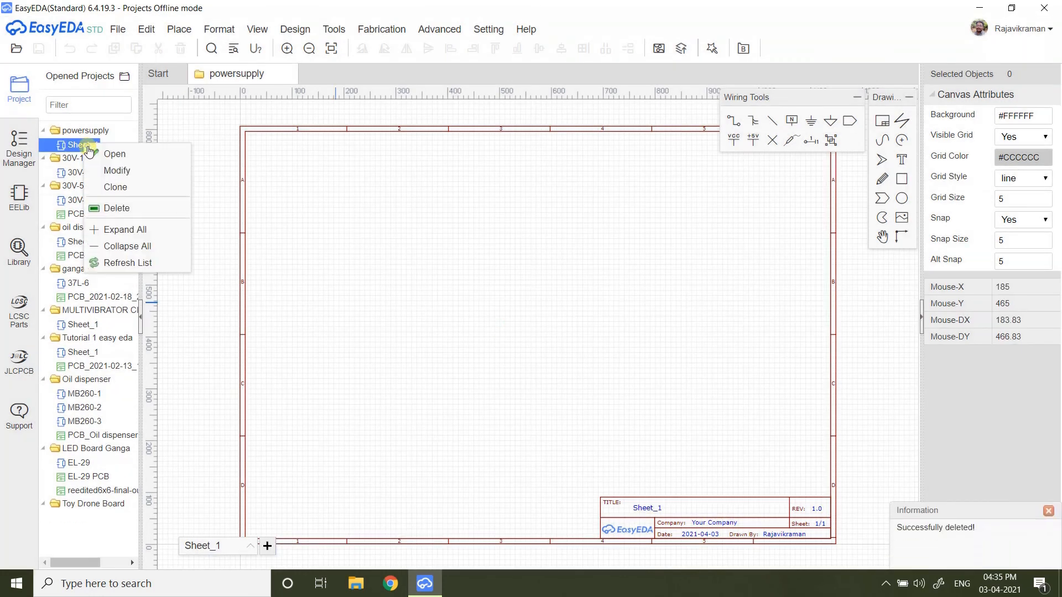
pyautogui.click(122, 209)
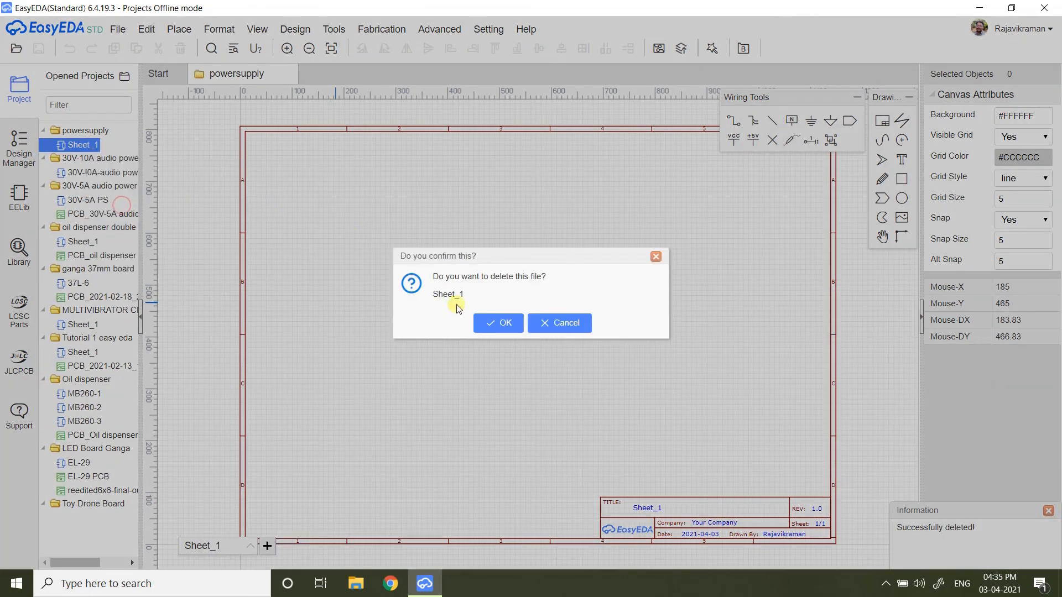
pyautogui.click(500, 323)
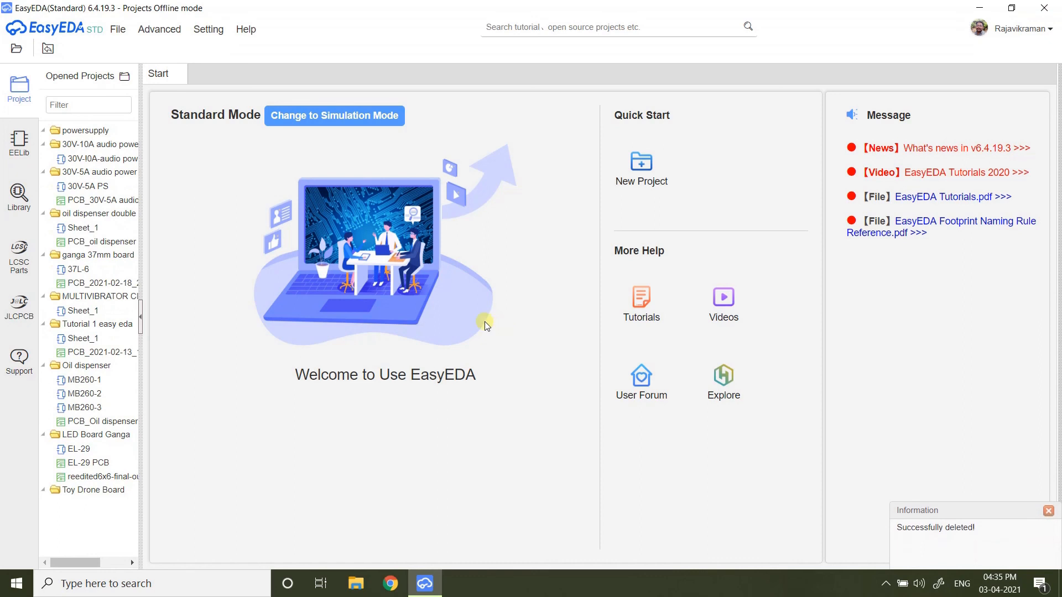